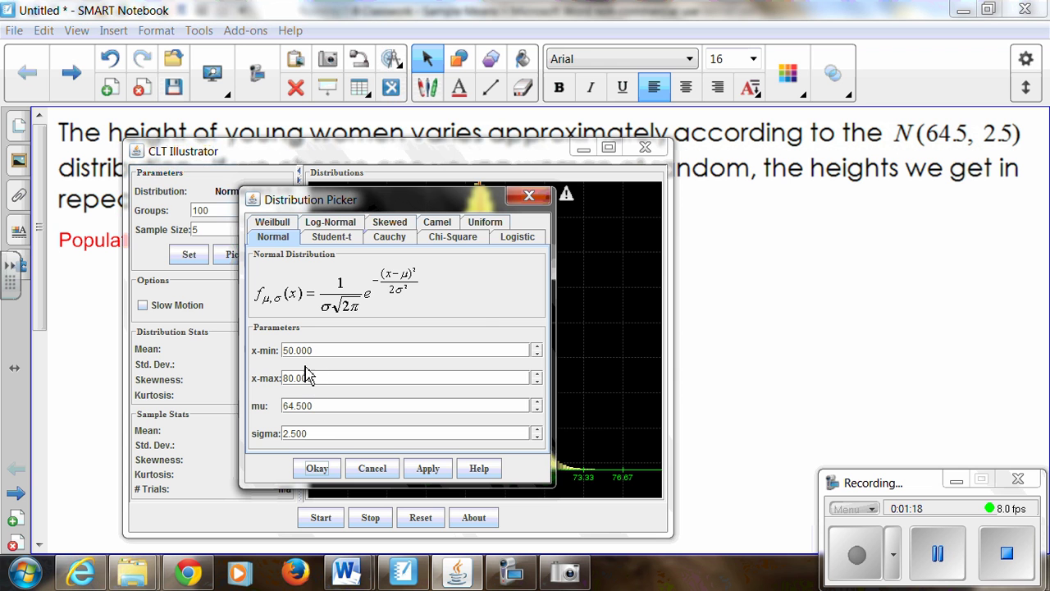
Confirm the normal population distribution with mu 64.5, sigma 2.5, x-min 50 and x-max 80.
click(328, 468)
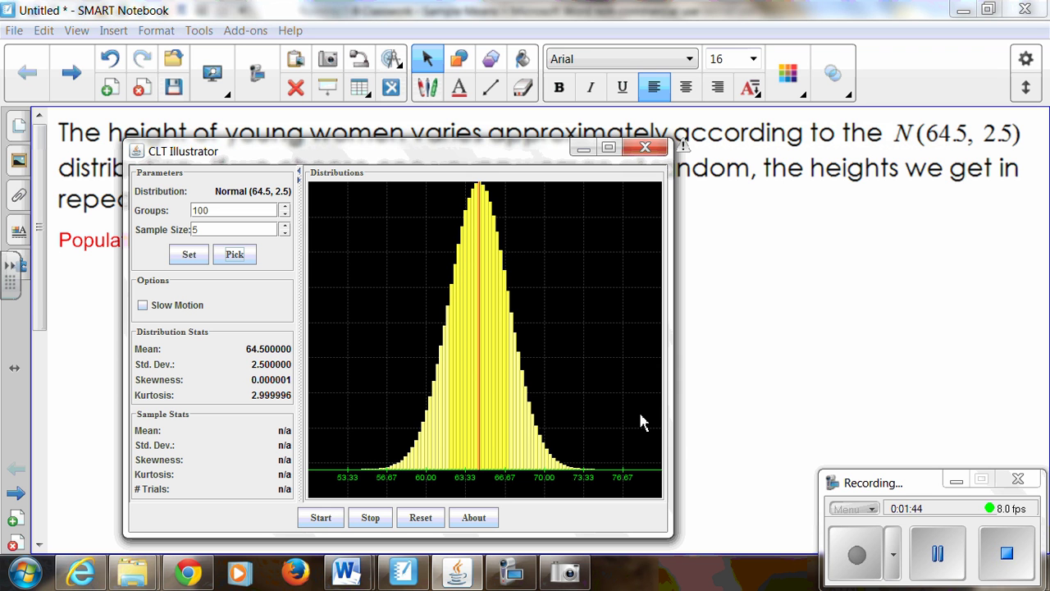
click(937, 555)
click(858, 556)
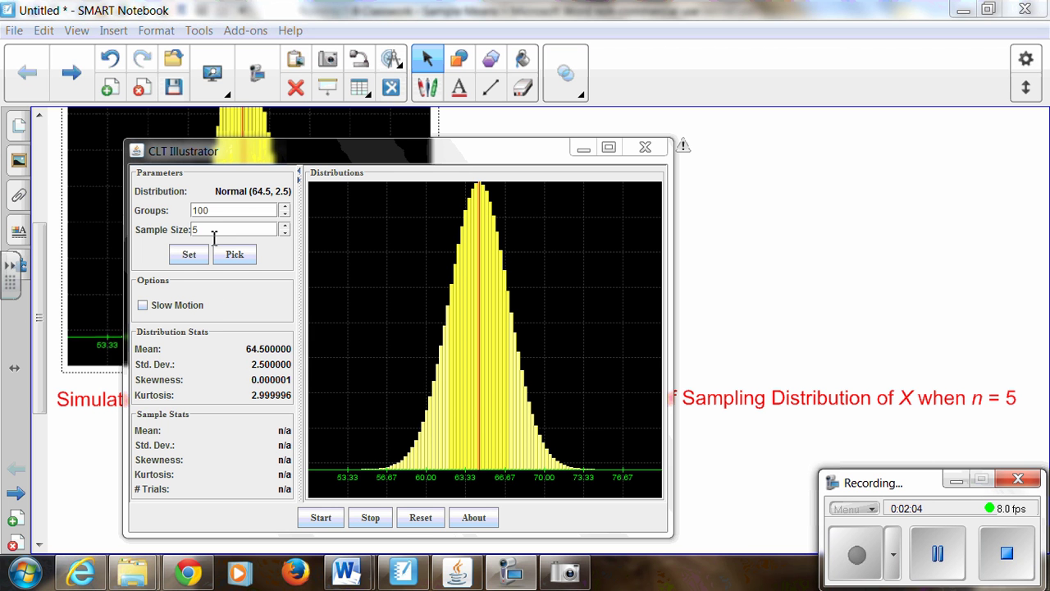
Set the sample size to 2 and run the sampling simulation on the normal distribution.
drag(213, 237, 139, 238)
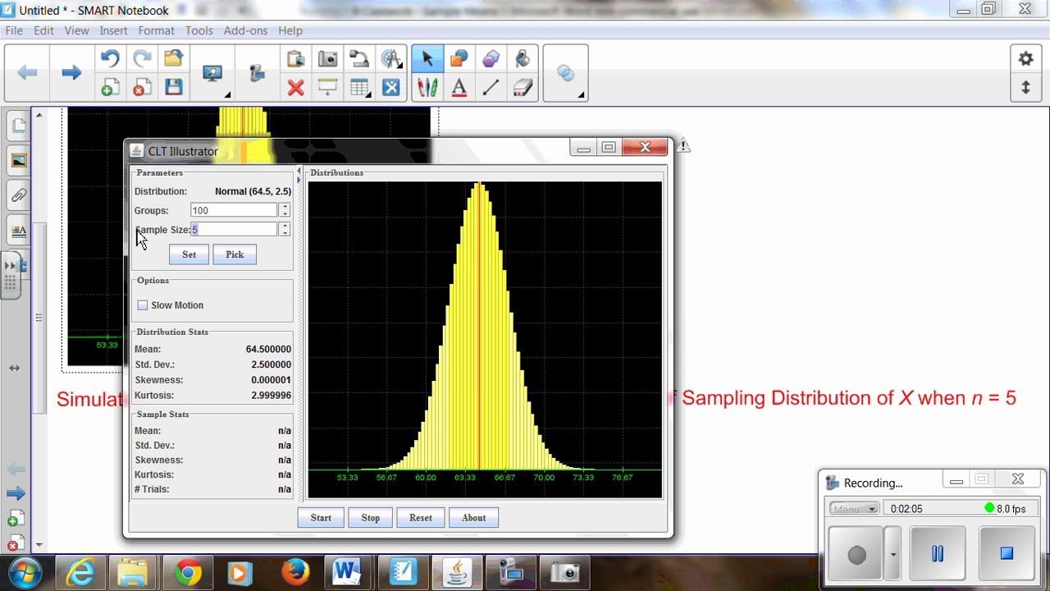
text(2)
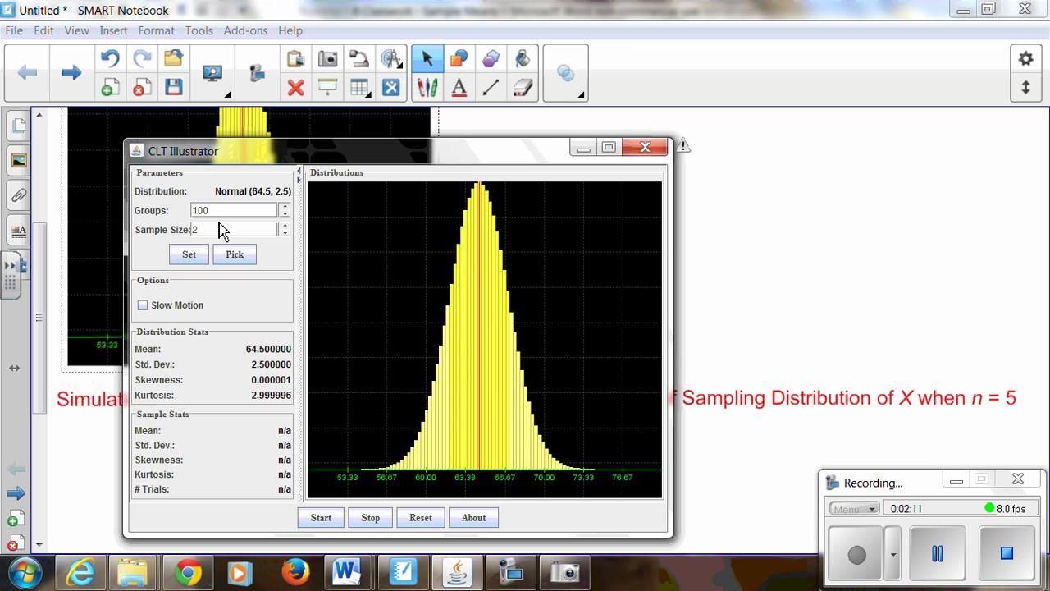
click(188, 258)
click(324, 519)
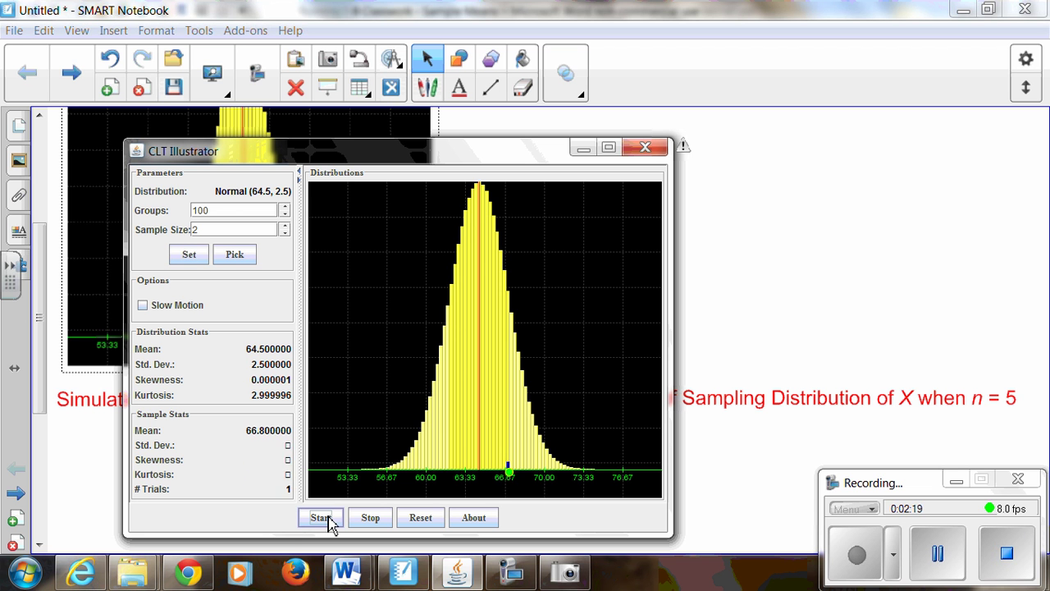
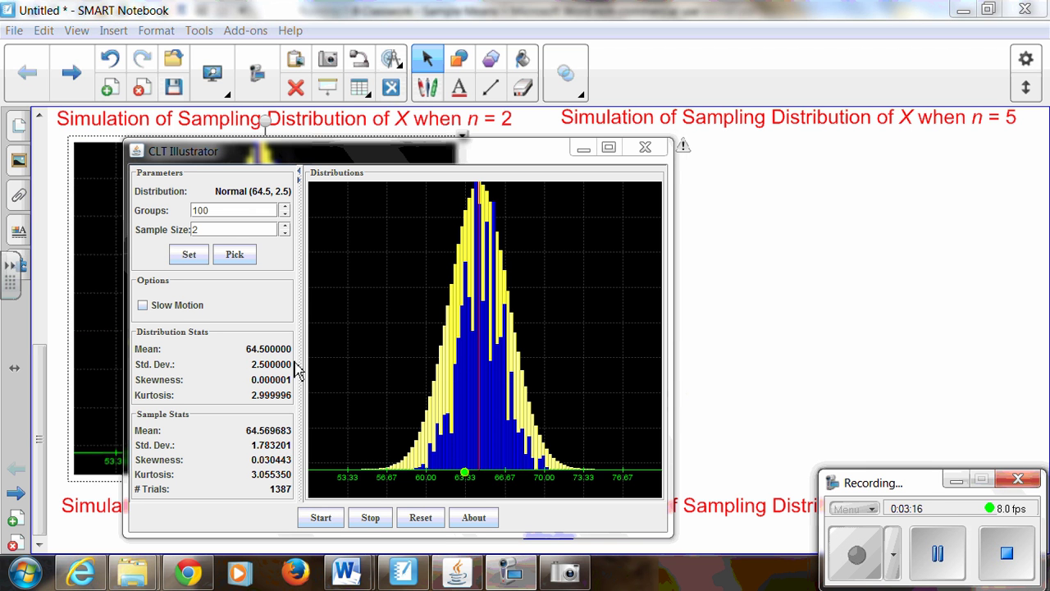
Reset the simulation and run it on the normal distribution with a sample size of 5.
click(422, 520)
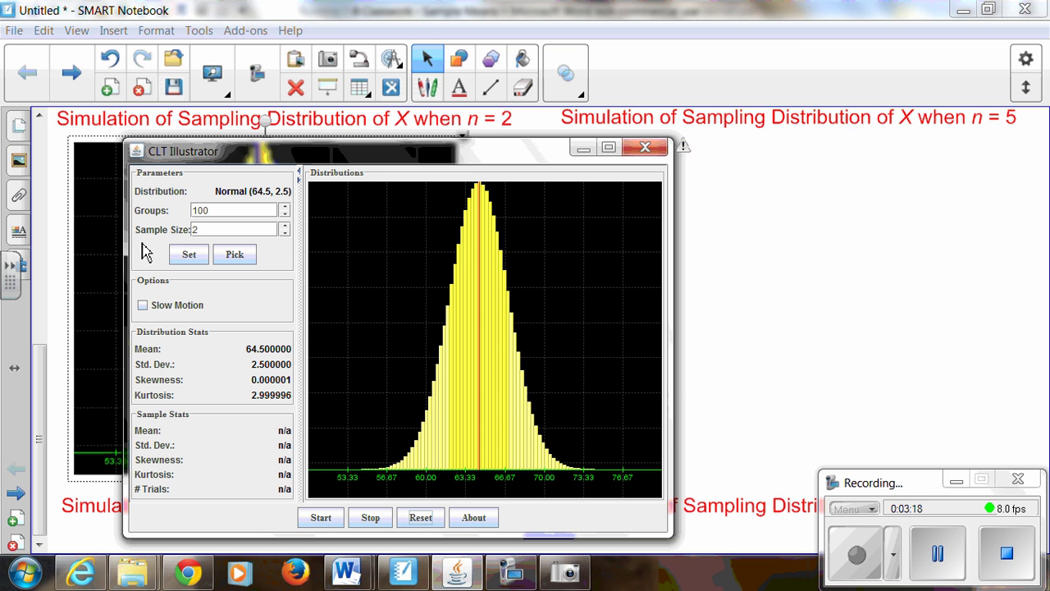
drag(209, 227, 183, 235)
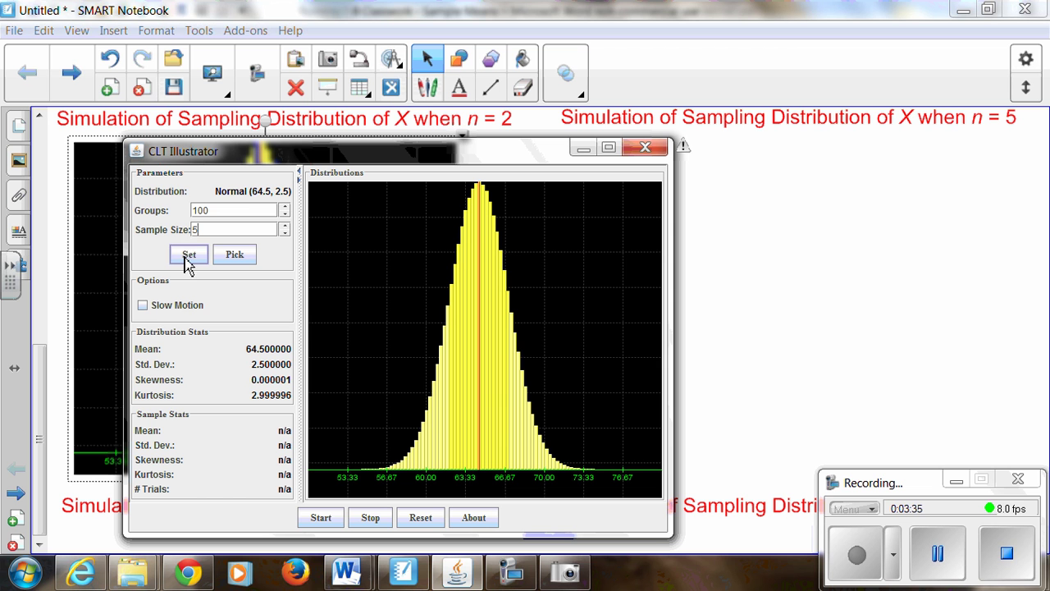
click(321, 518)
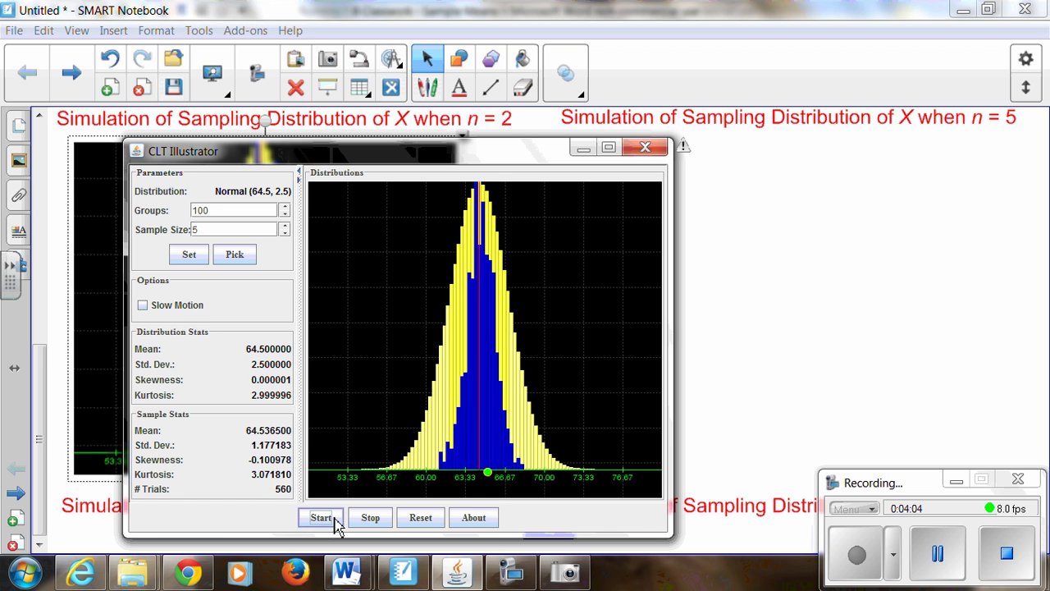
click(943, 564)
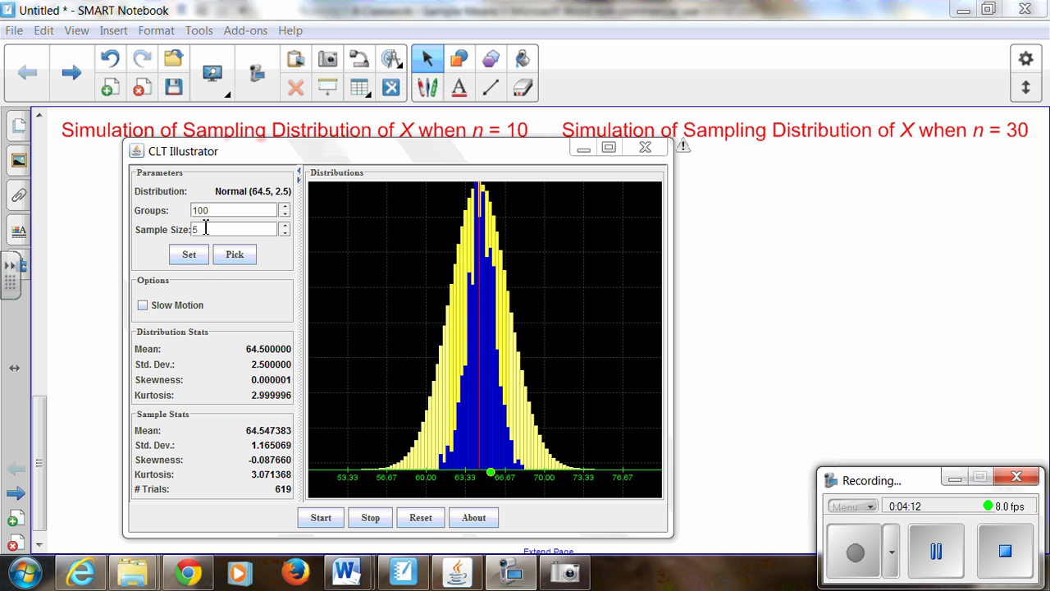
Apply a sample size of 10 and run the sampling simulation on the normal distribution.
click(173, 236)
text(10)
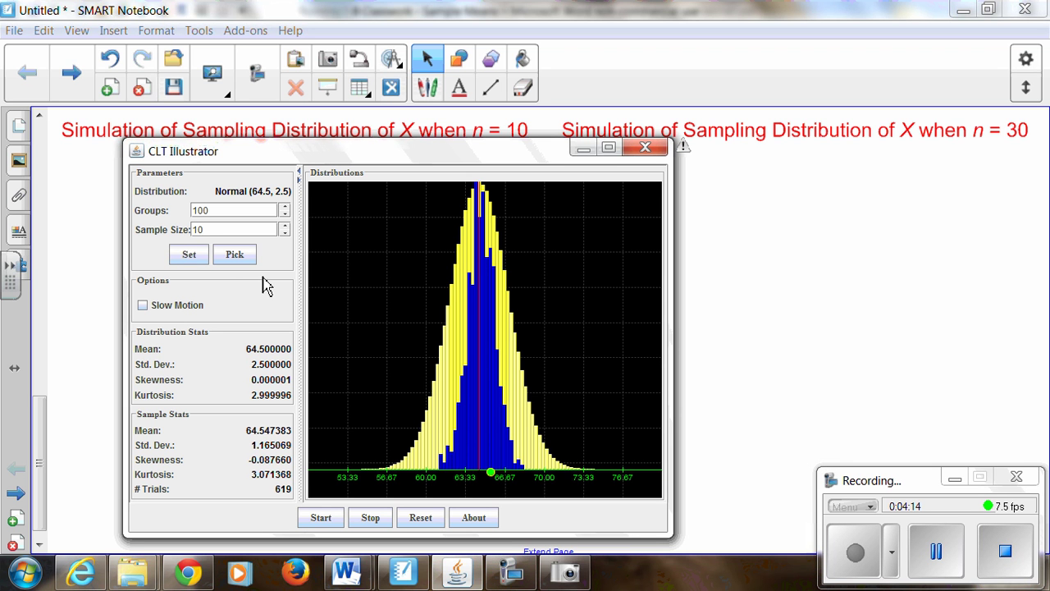
click(188, 256)
click(321, 518)
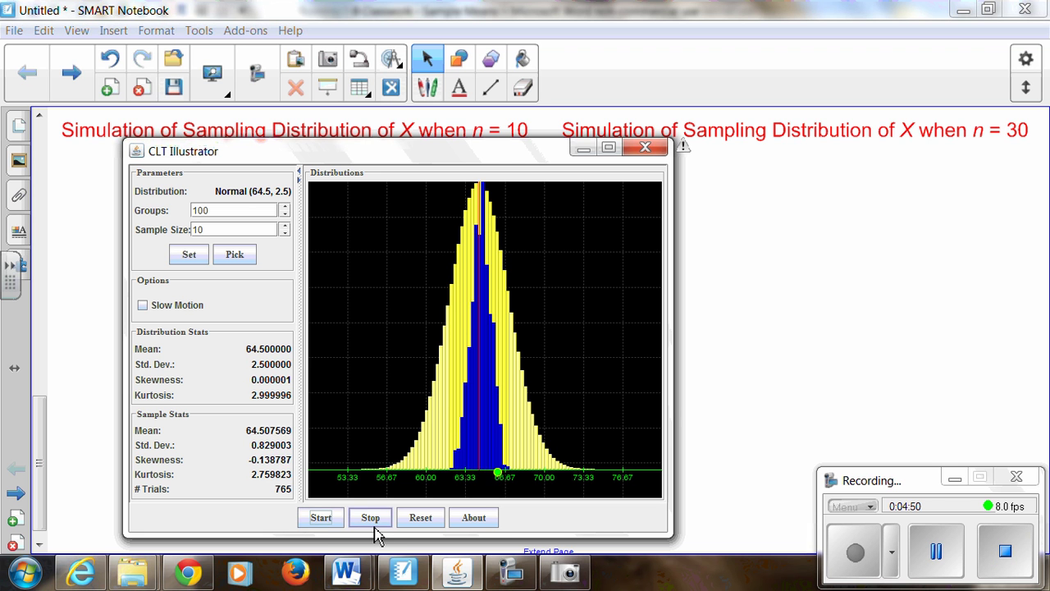
click(936, 551)
click(855, 551)
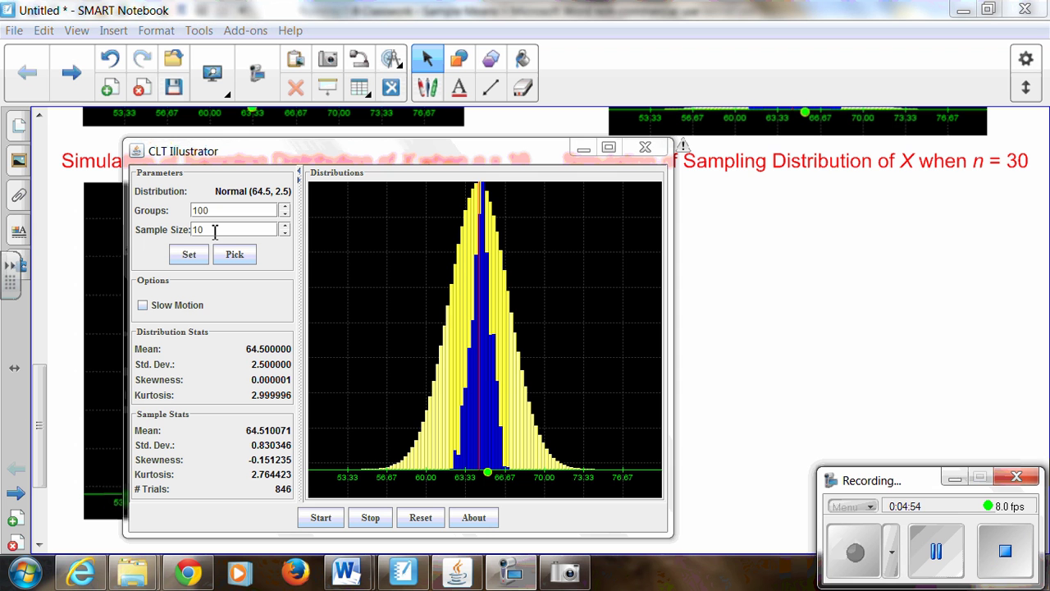
Change the sample size to 30 and run the sampling simulation on the normal distribution.
drag(213, 234, 180, 226)
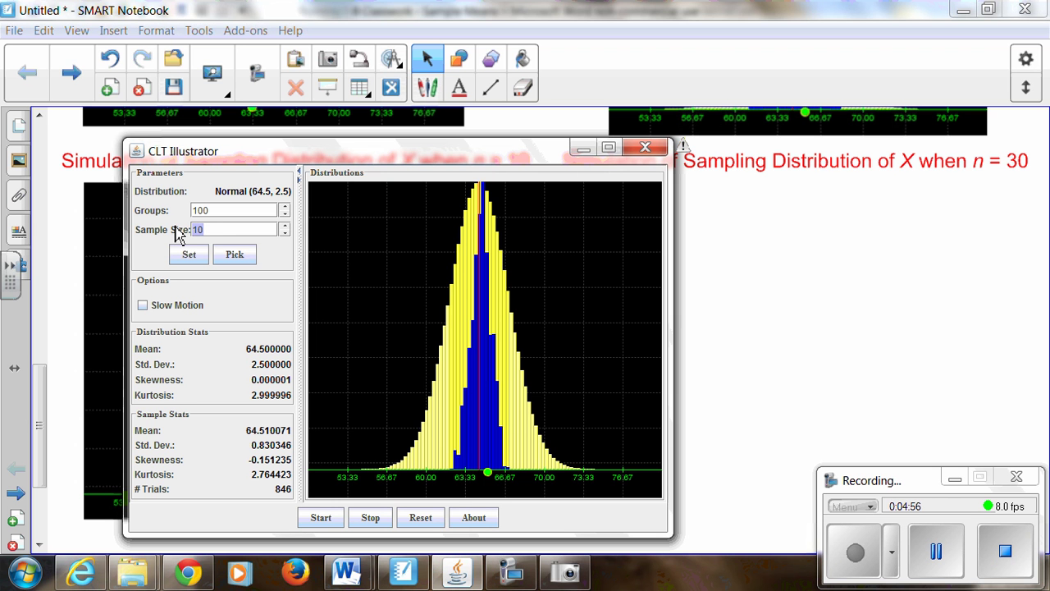
text(30)
click(187, 256)
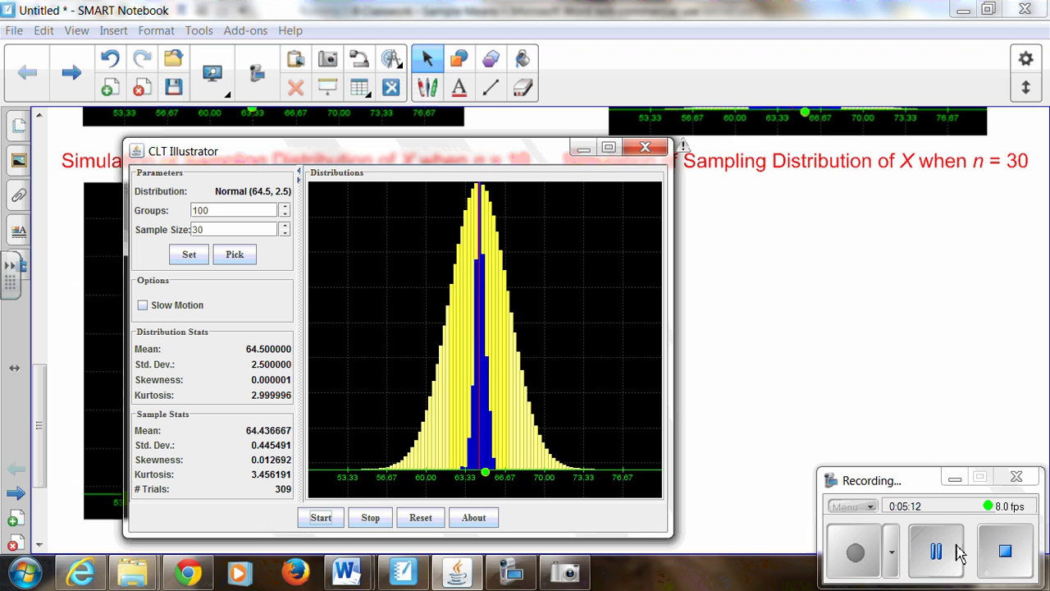
click(936, 550)
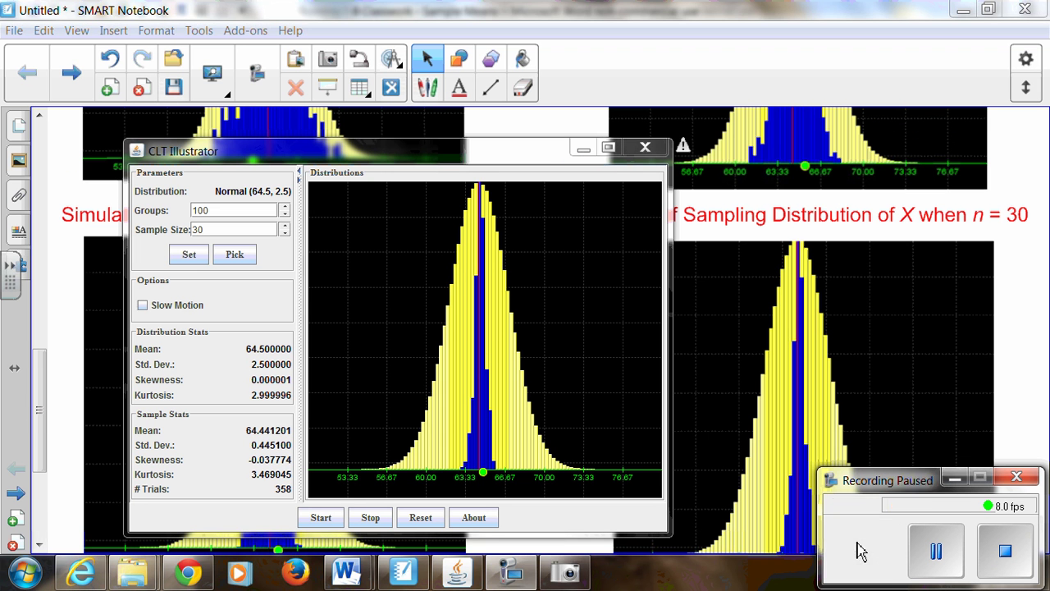
click(855, 552)
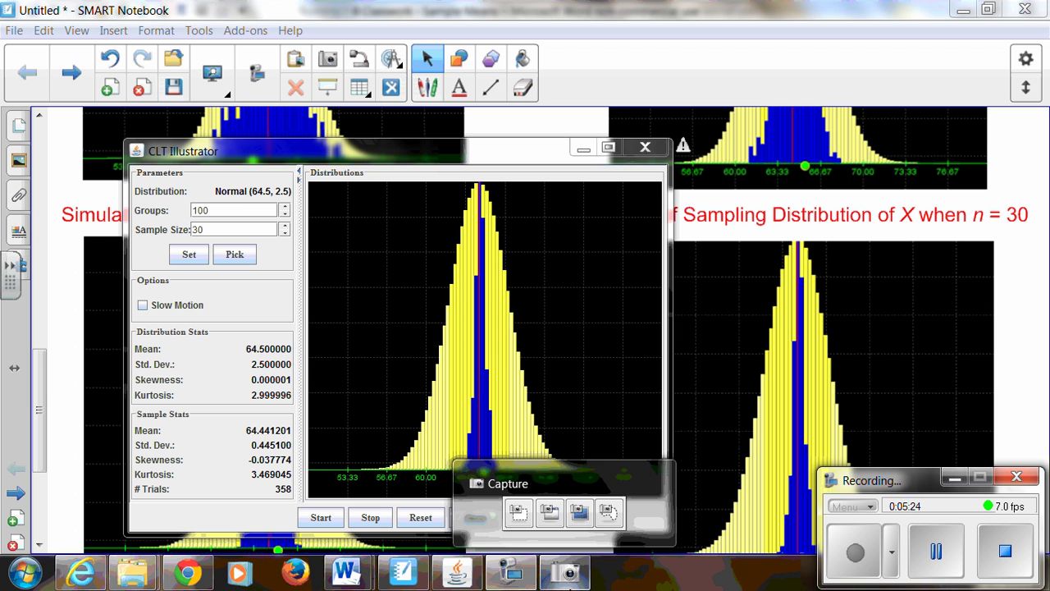
Reset the simulation and switch the population to a uniform distribution from -3 to 3.
click(419, 518)
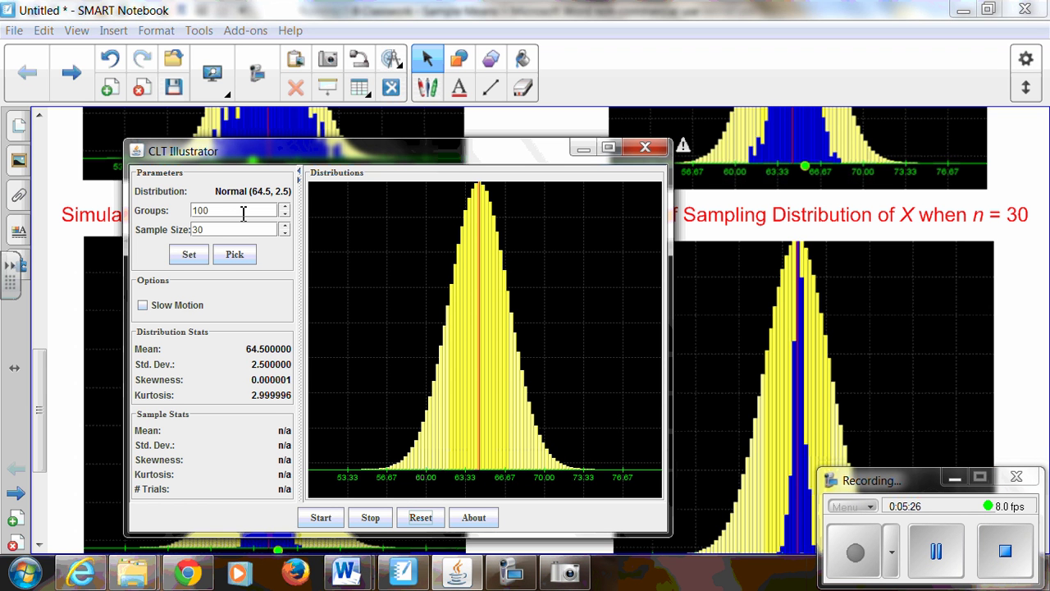
click(233, 258)
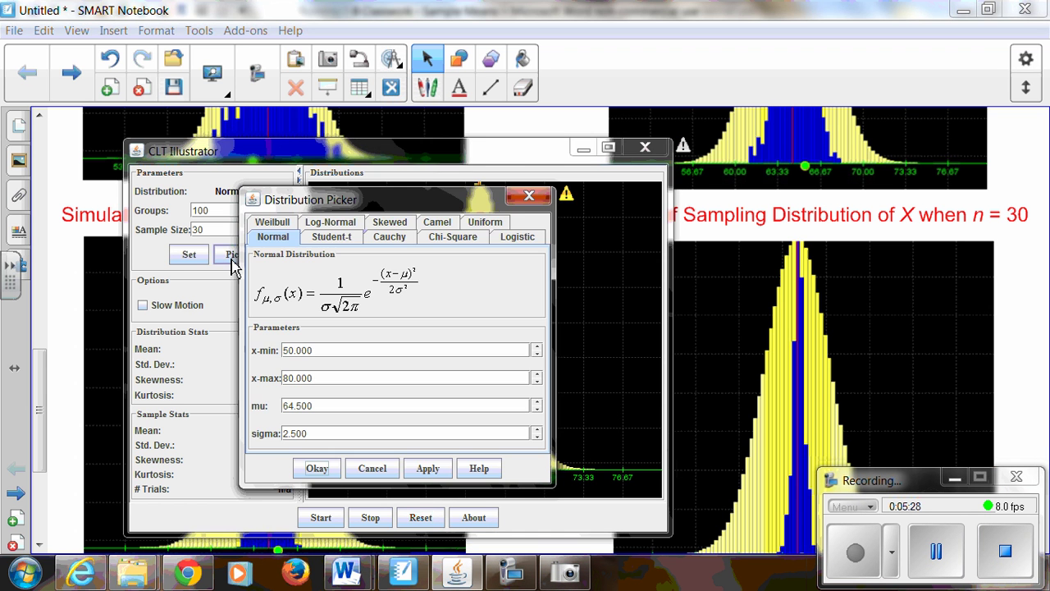
click(490, 225)
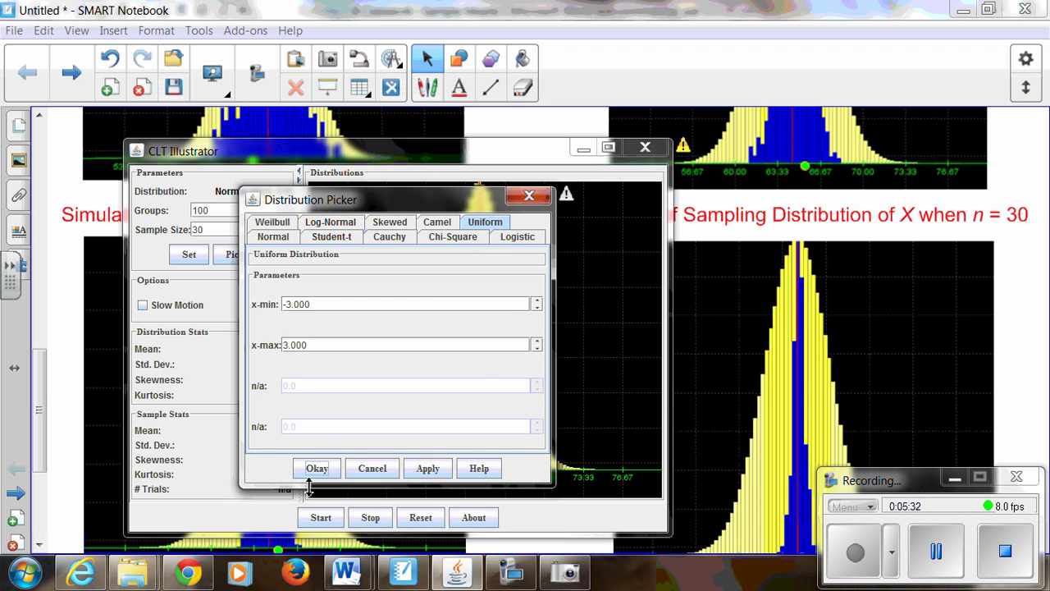
click(316, 469)
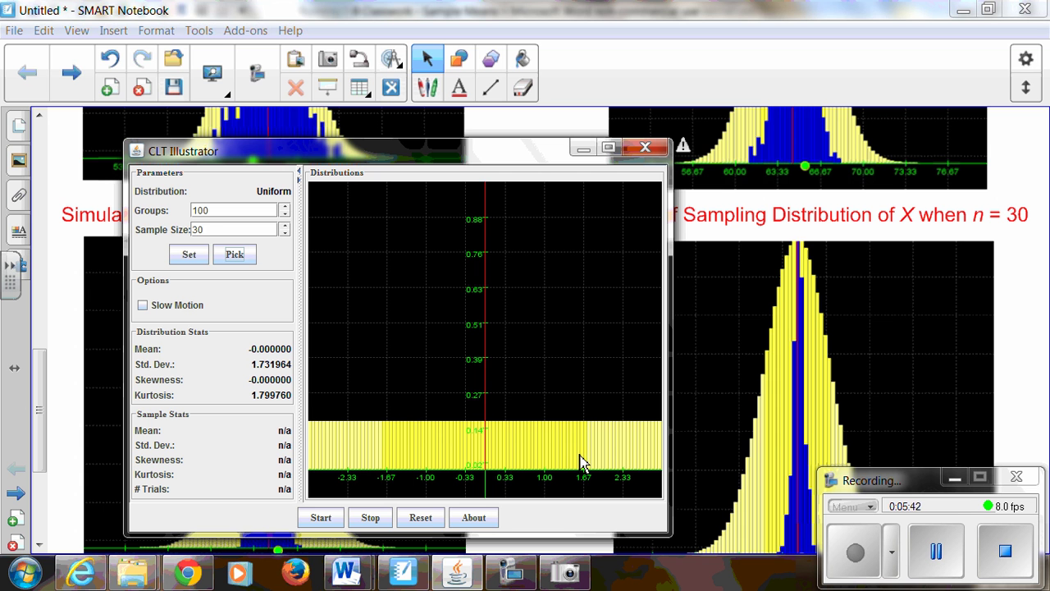
Set the sample size to 2 and run the sampling simulation on the uniform distribution.
drag(211, 228, 174, 229)
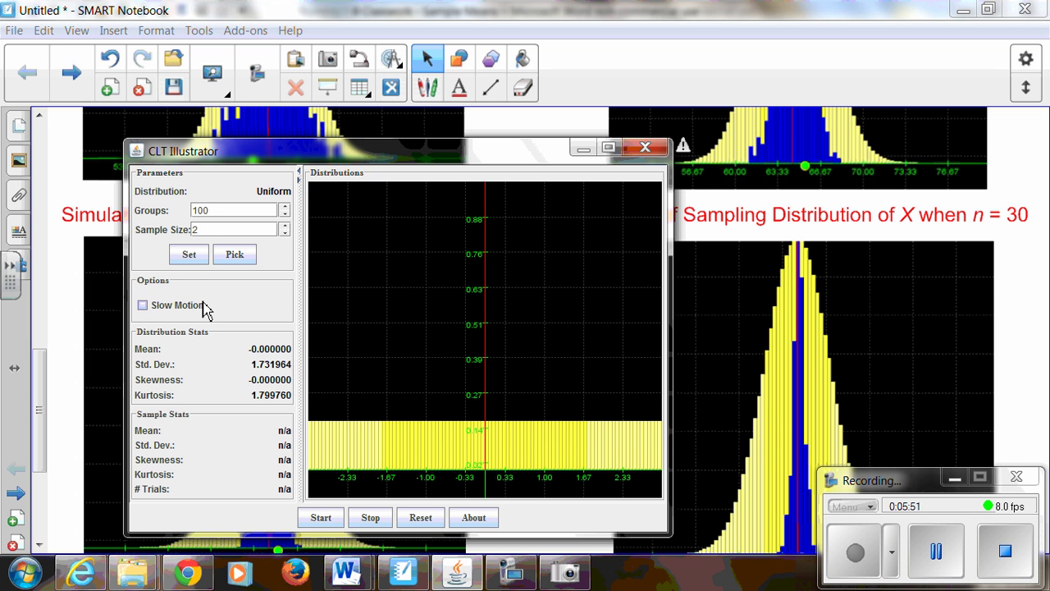
click(188, 255)
click(320, 518)
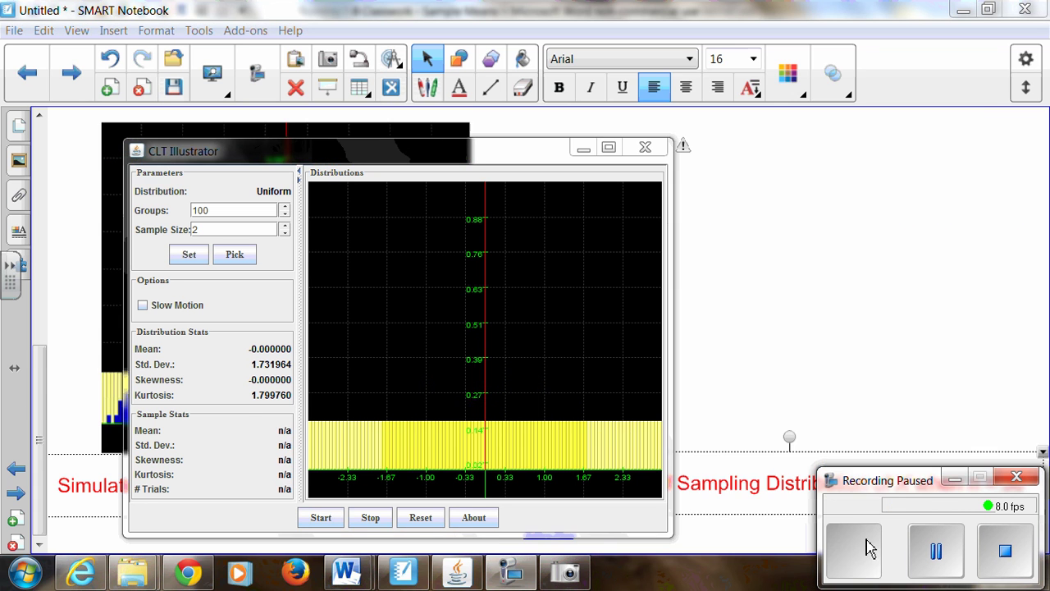
click(857, 548)
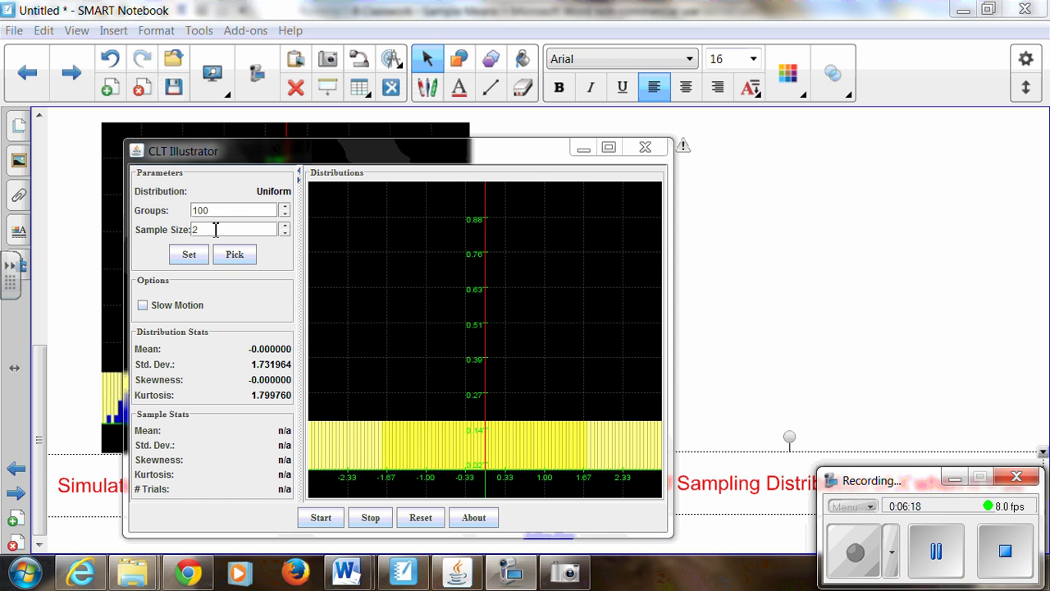
Set the sample size to 5 and run the sampling simulation on the uniform distribution.
drag(213, 229, 140, 236)
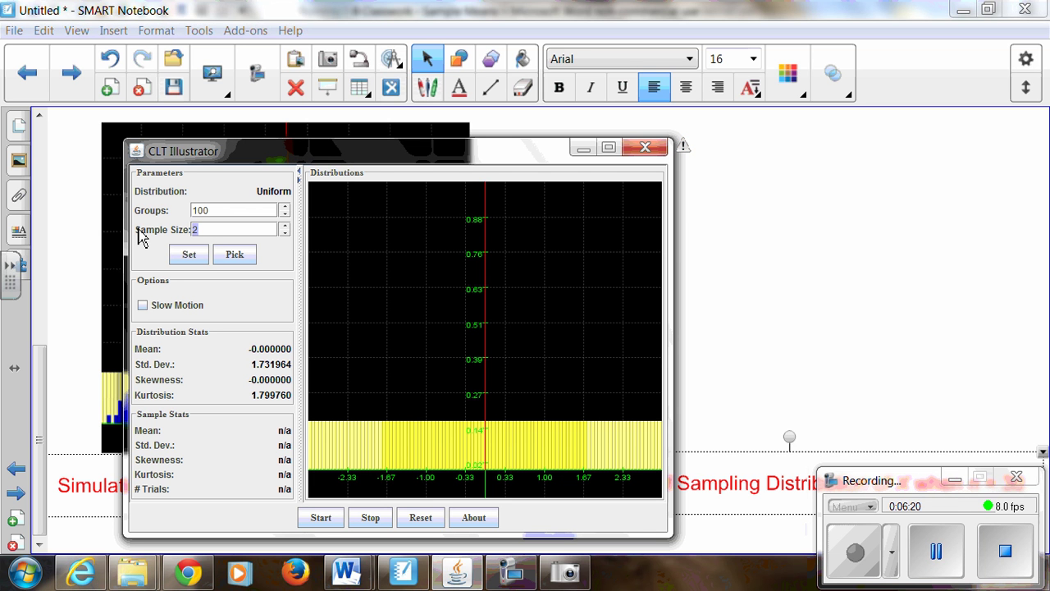
text(5)
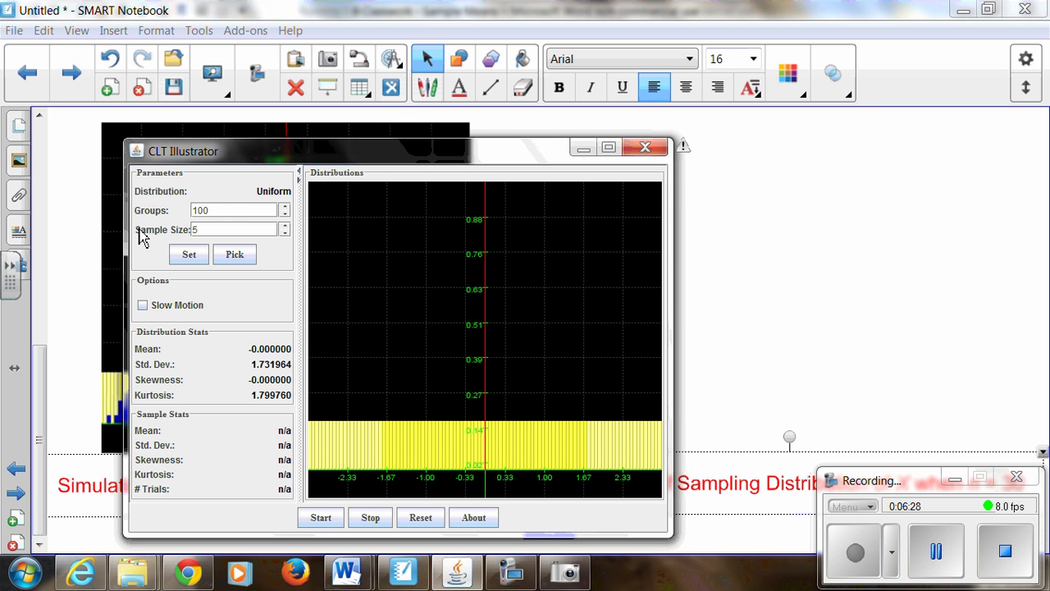
click(188, 255)
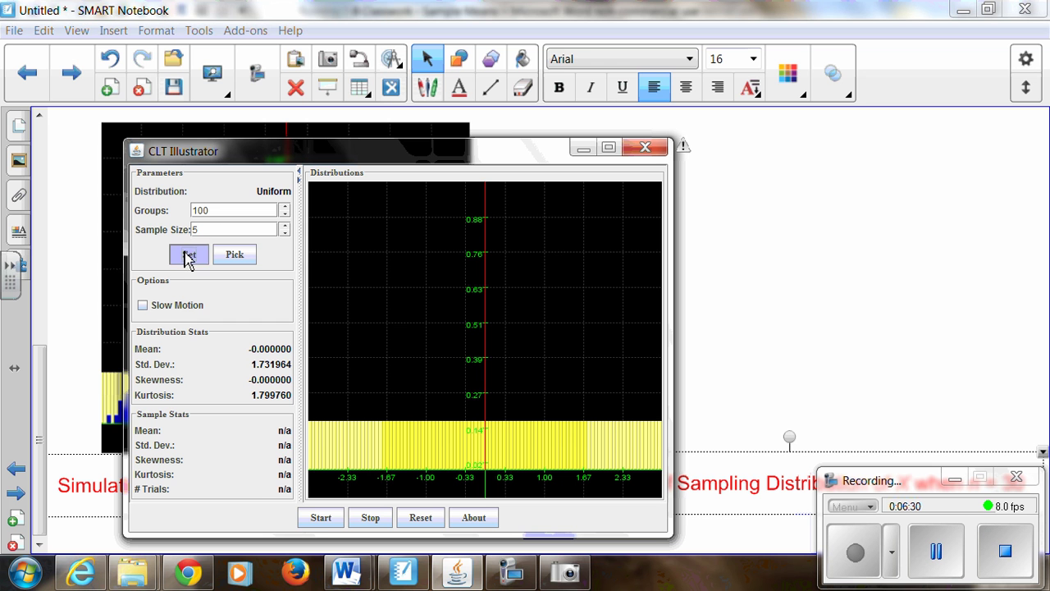
click(322, 519)
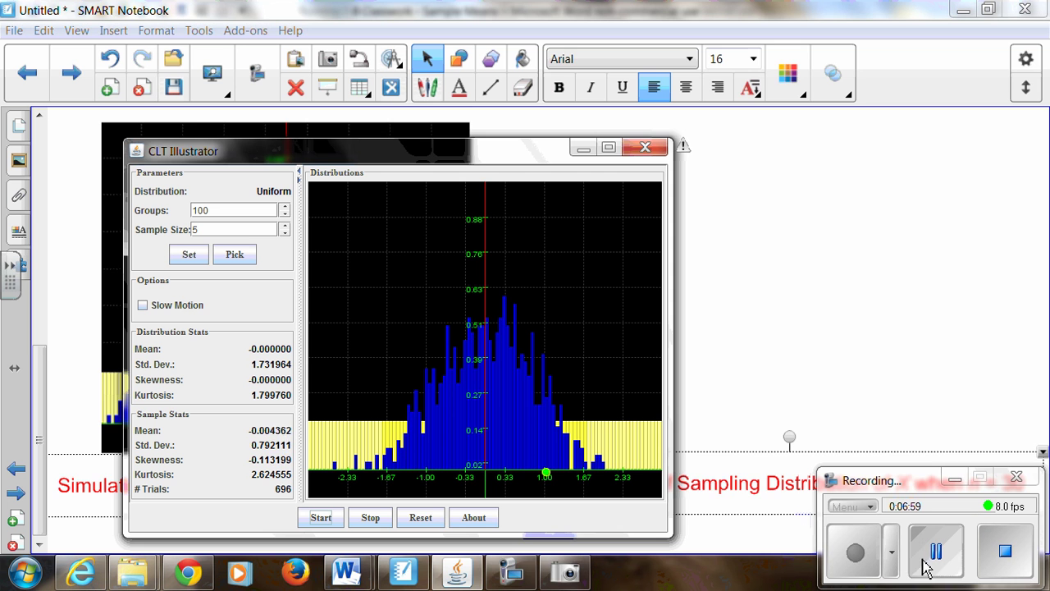
click(935, 550)
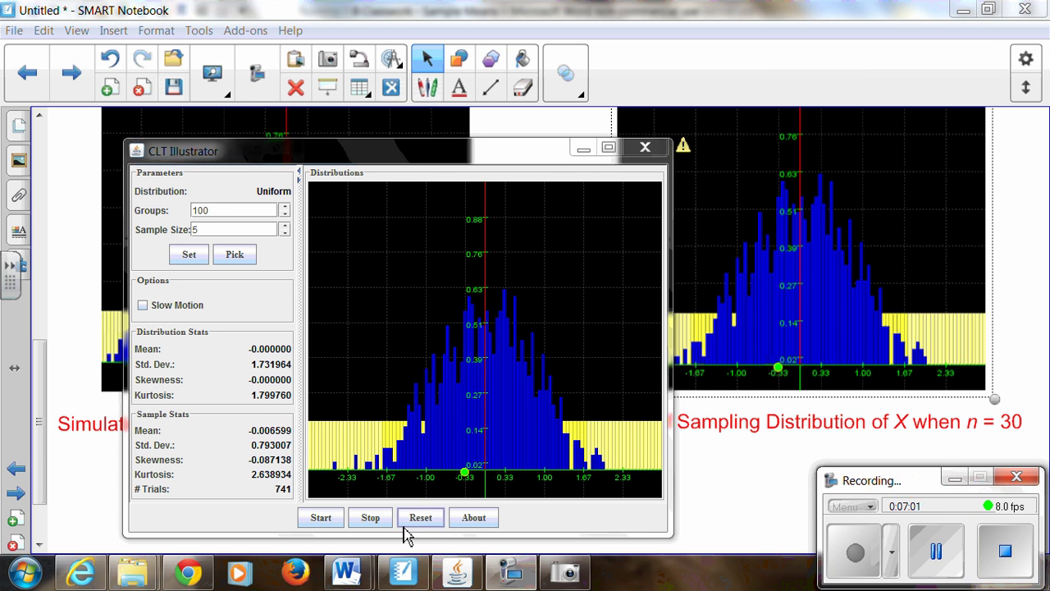
Reset the simulation and run it on the uniform distribution with a sample size of 10.
click(410, 520)
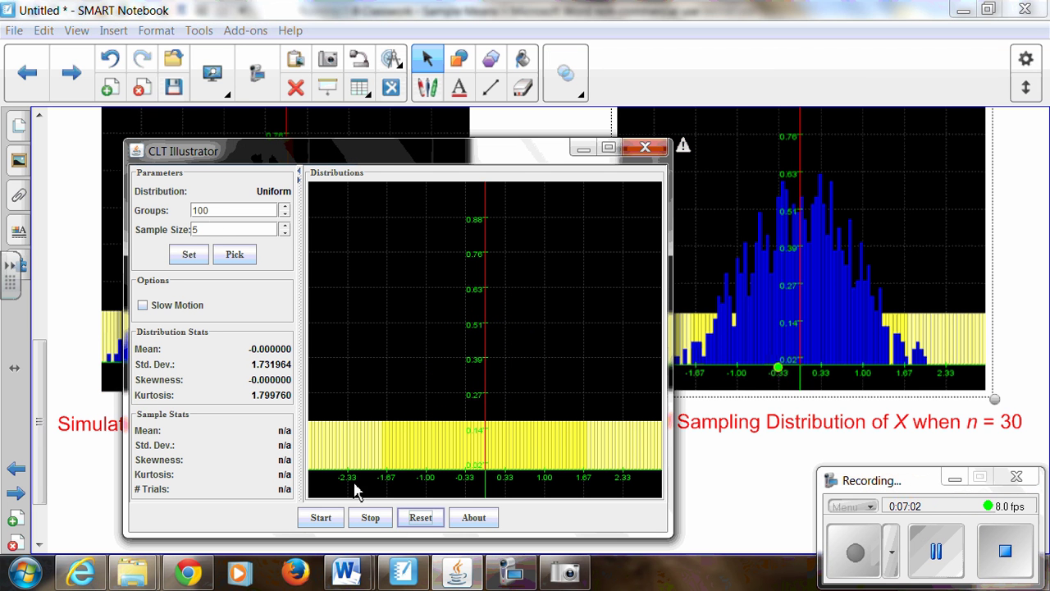
drag(212, 229, 180, 244)
click(188, 254)
click(322, 518)
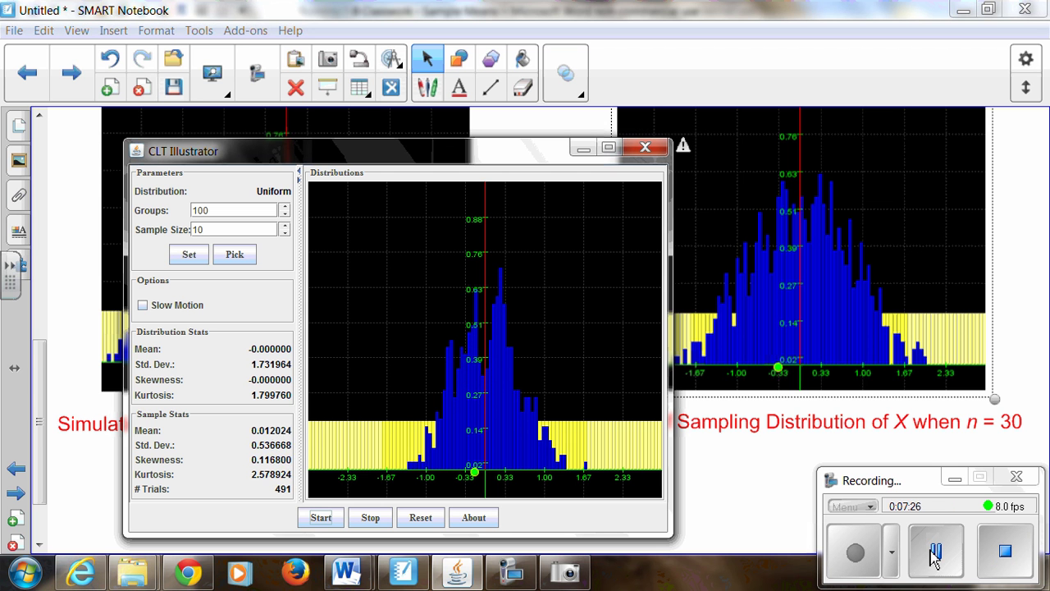
click(933, 557)
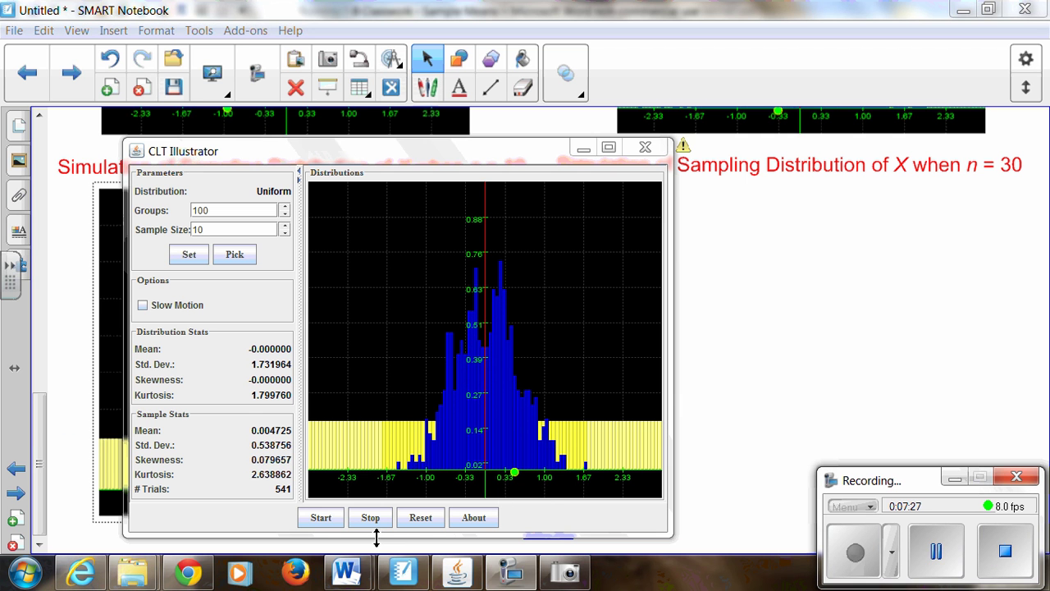
Reset the simulation and run it on the uniform distribution with a sample size of 30.
click(420, 525)
drag(217, 230, 167, 236)
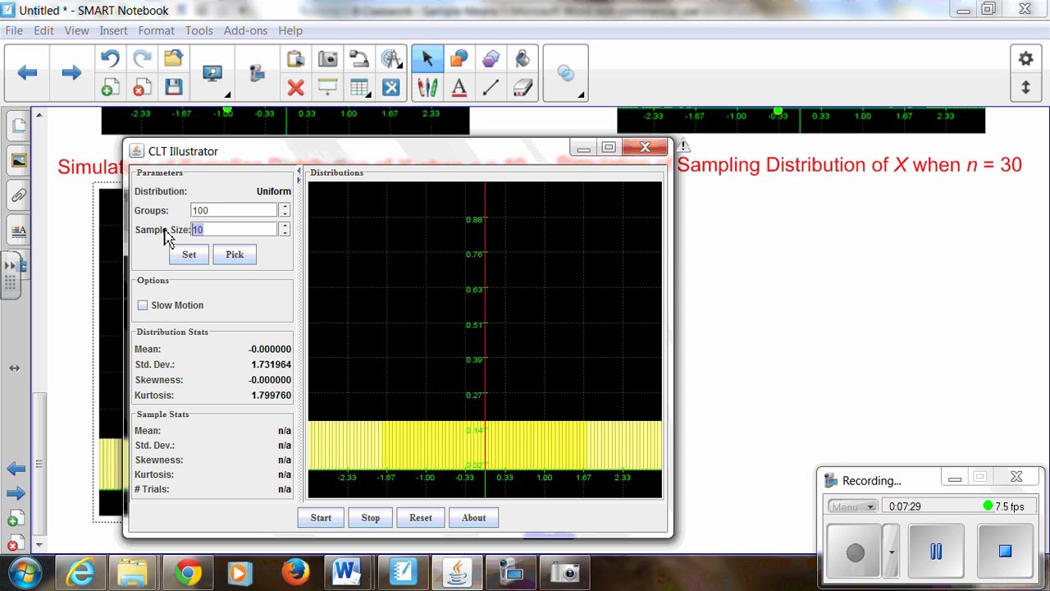
text(30)
click(188, 254)
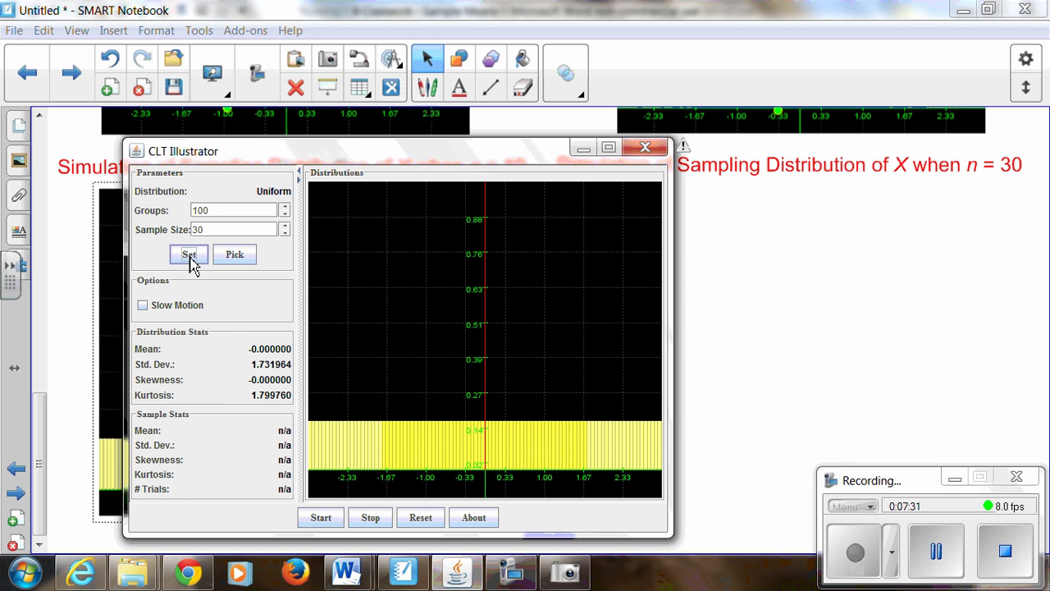
click(320, 517)
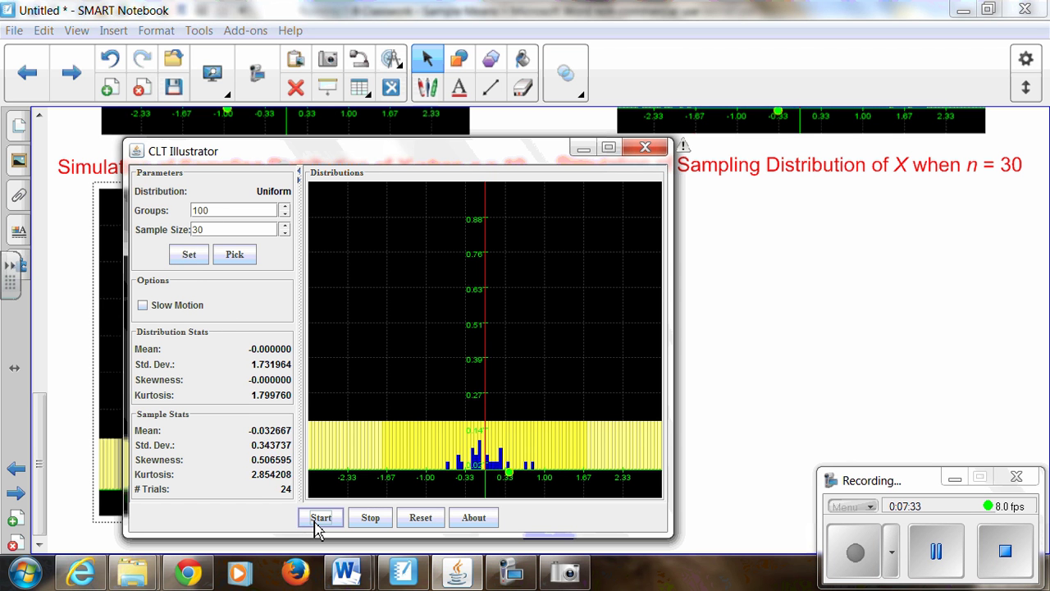
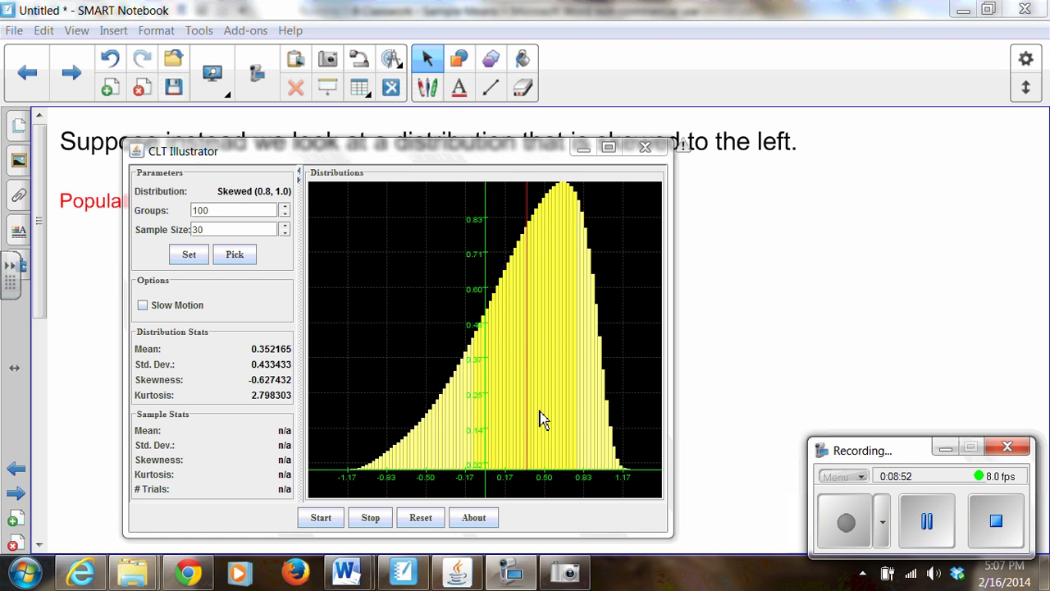
Set the sample size to 2 and run the sampling simulation on the left-skewed distribution.
double_click(210, 229)
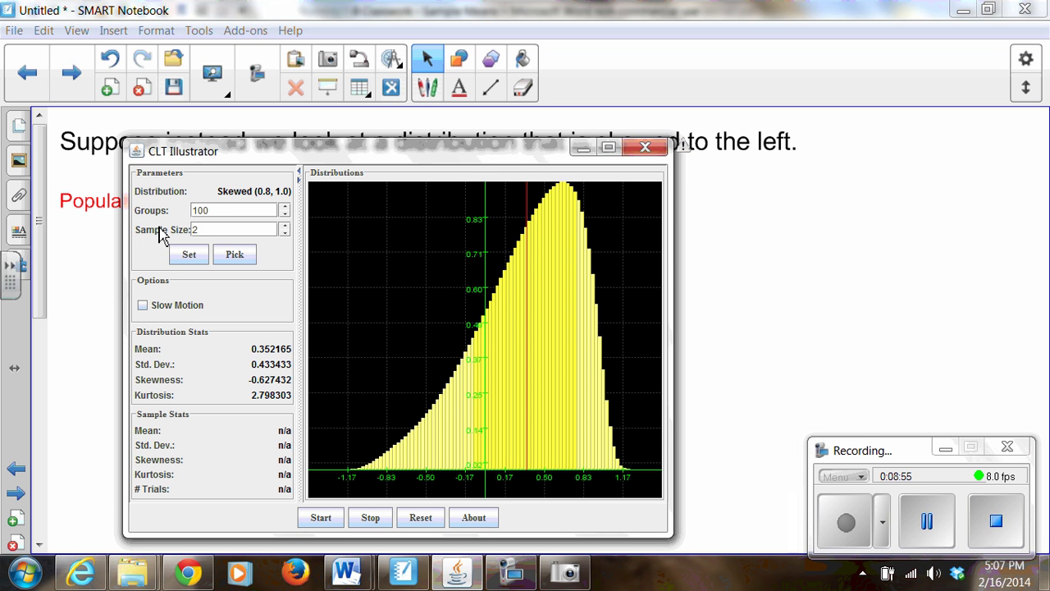
text(2)
click(191, 255)
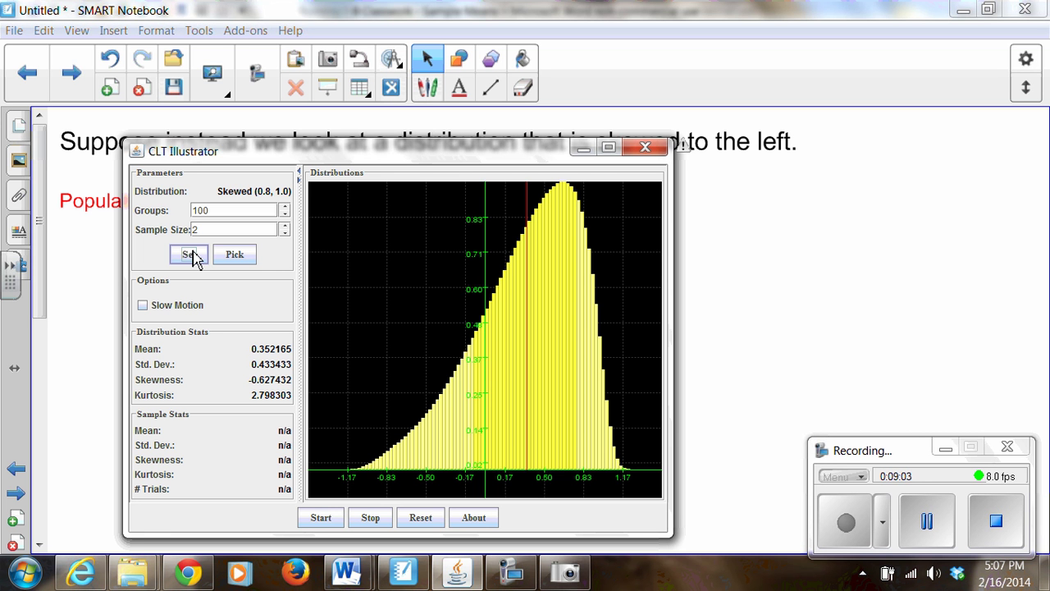
click(326, 526)
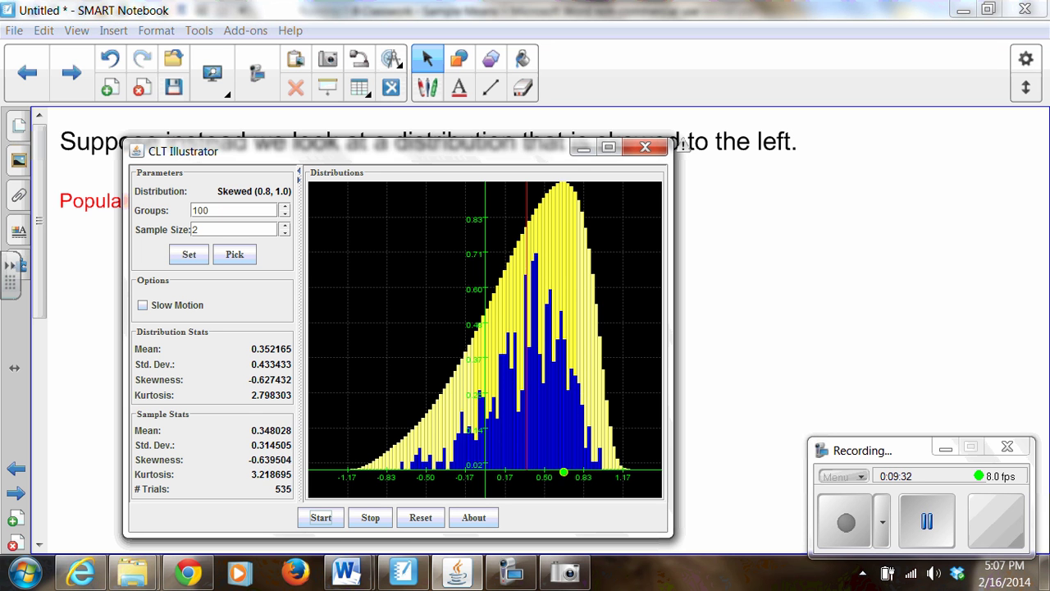
click(944, 534)
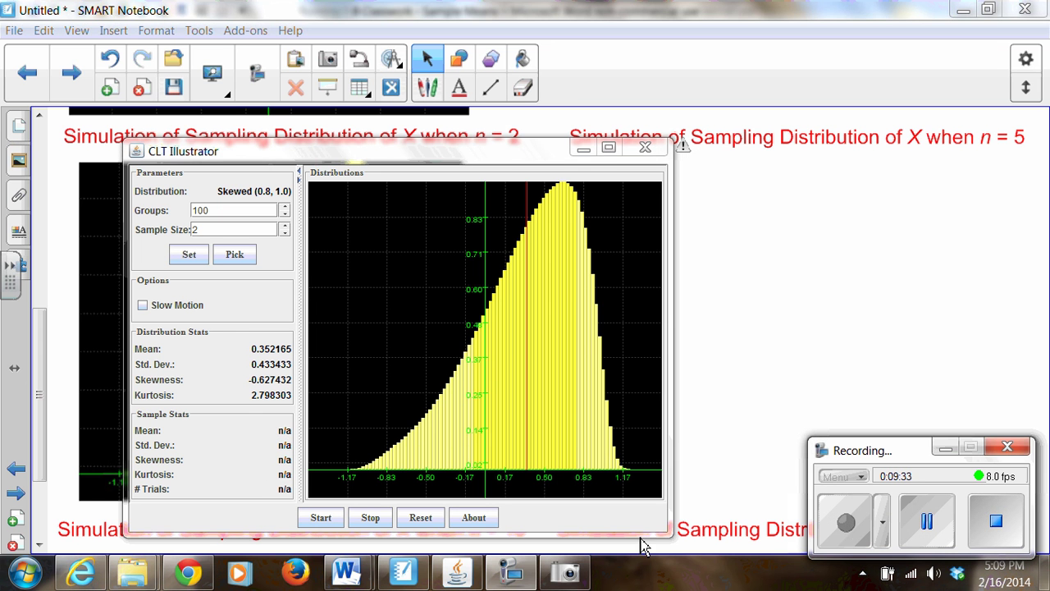
Set the sample size to 5 and run the sampling simulation on the left-skewed distribution.
double_click(209, 229)
click(177, 257)
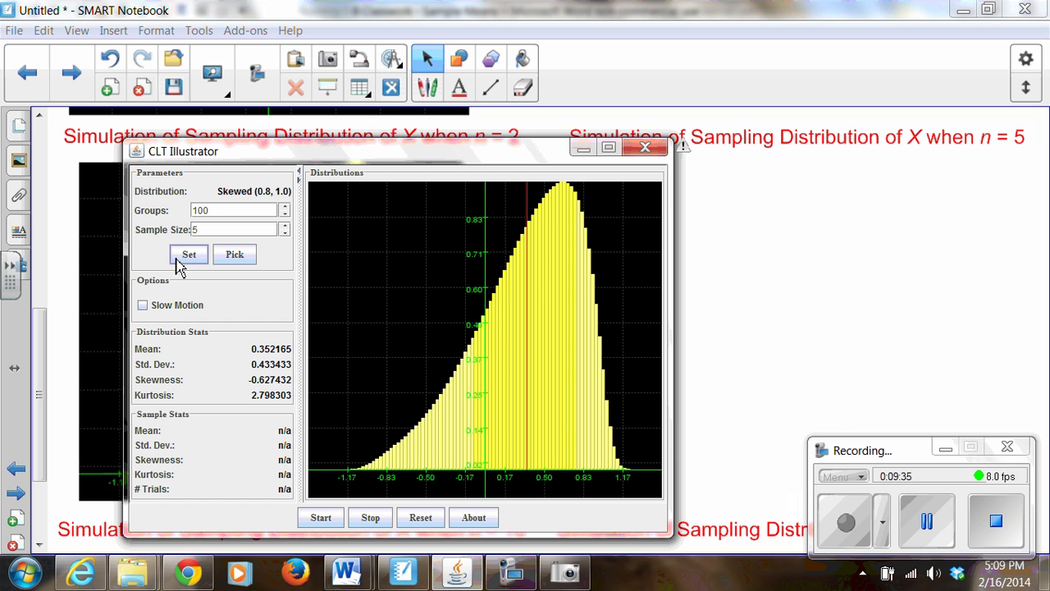
click(322, 522)
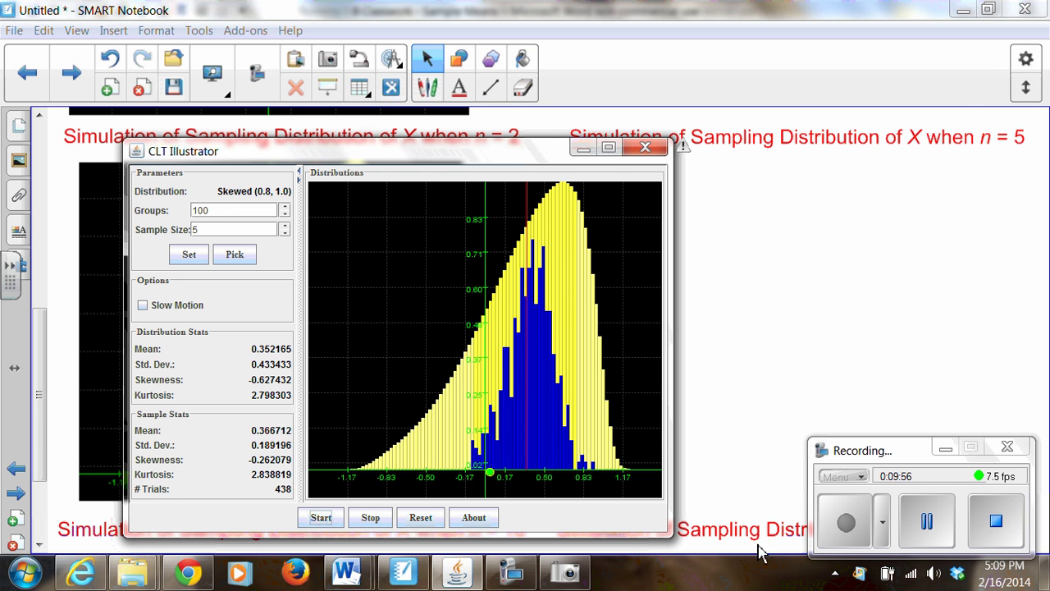
click(926, 521)
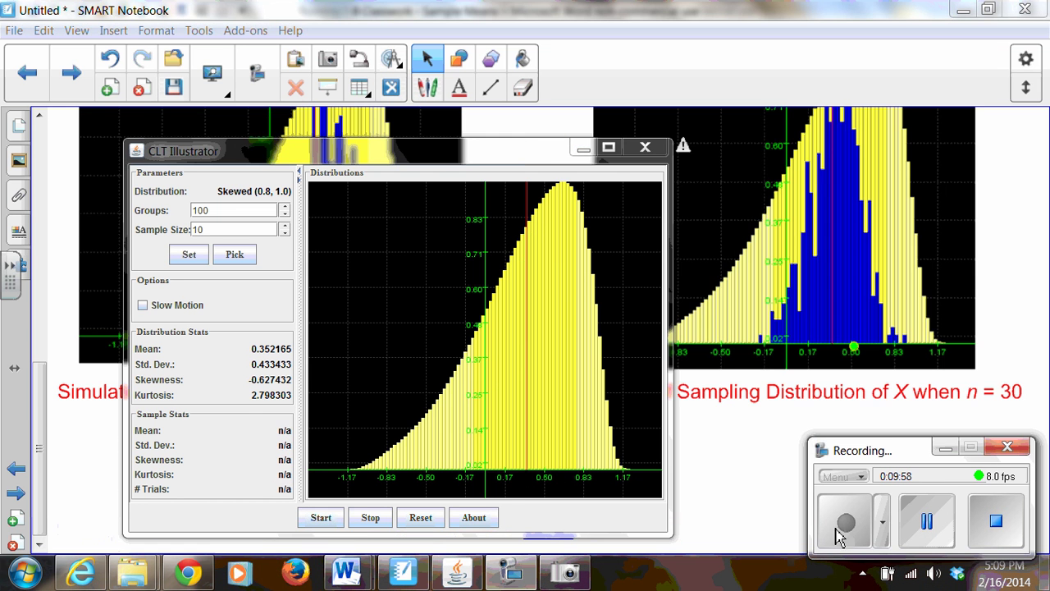
Run the sampling simulation on the left-skewed distribution with a sample size of 10.
click(321, 517)
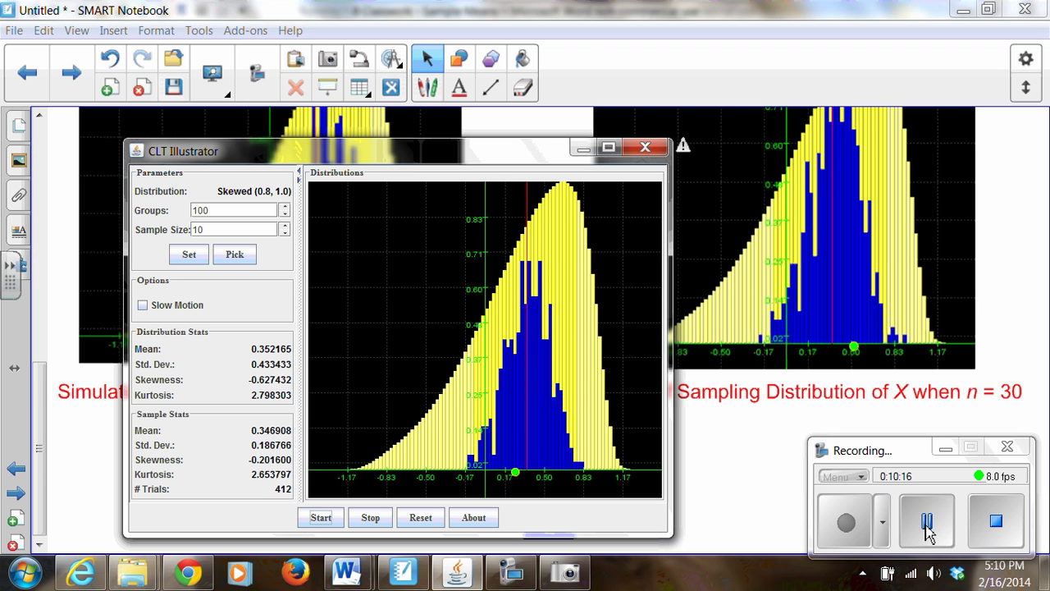
click(927, 526)
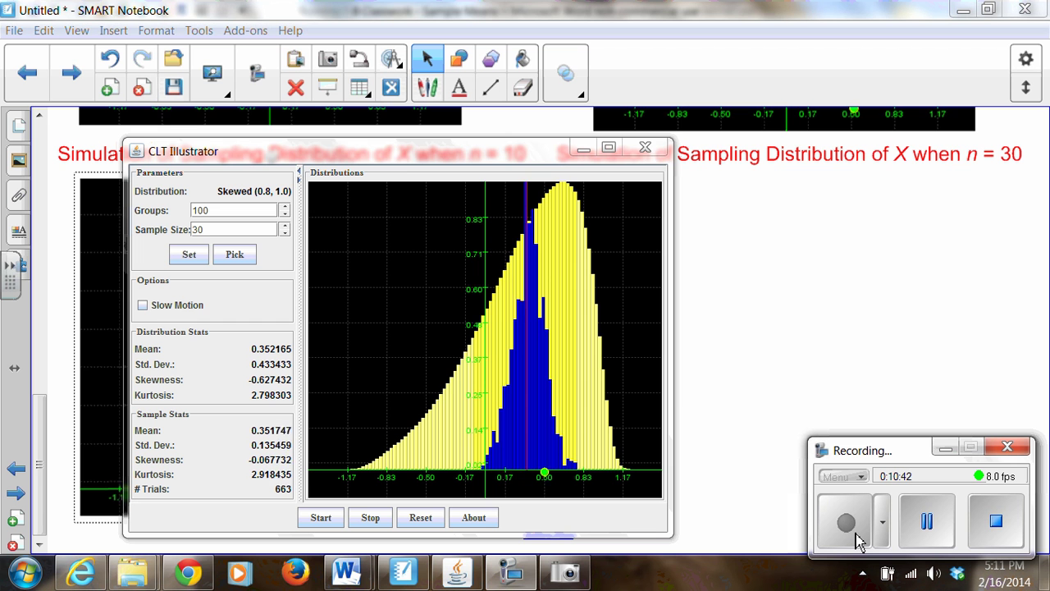
click(941, 520)
click(847, 525)
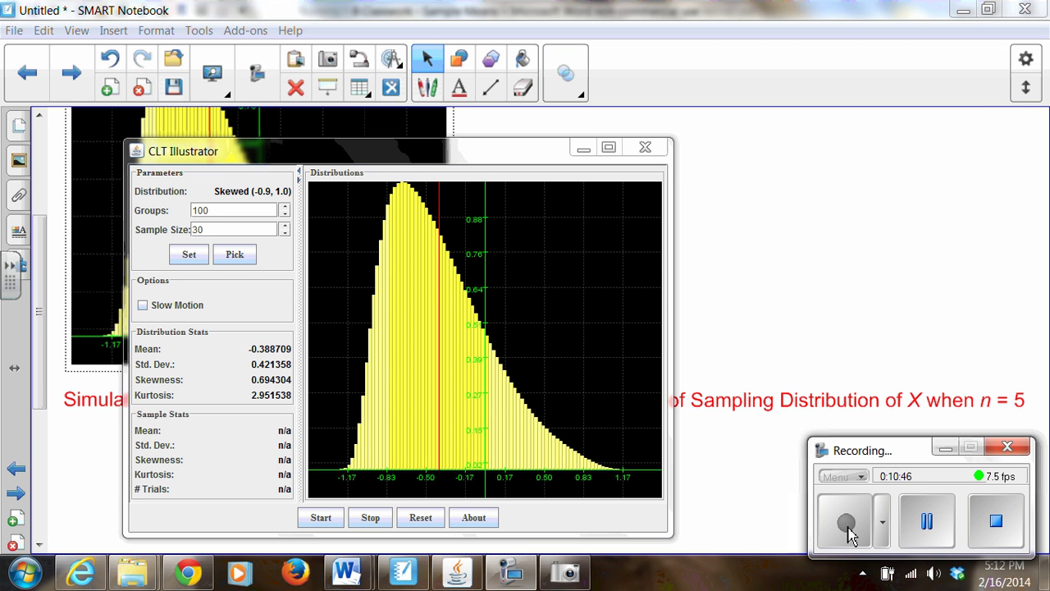
Start editing the sample size for the right-skewed distribution.
click(208, 230)
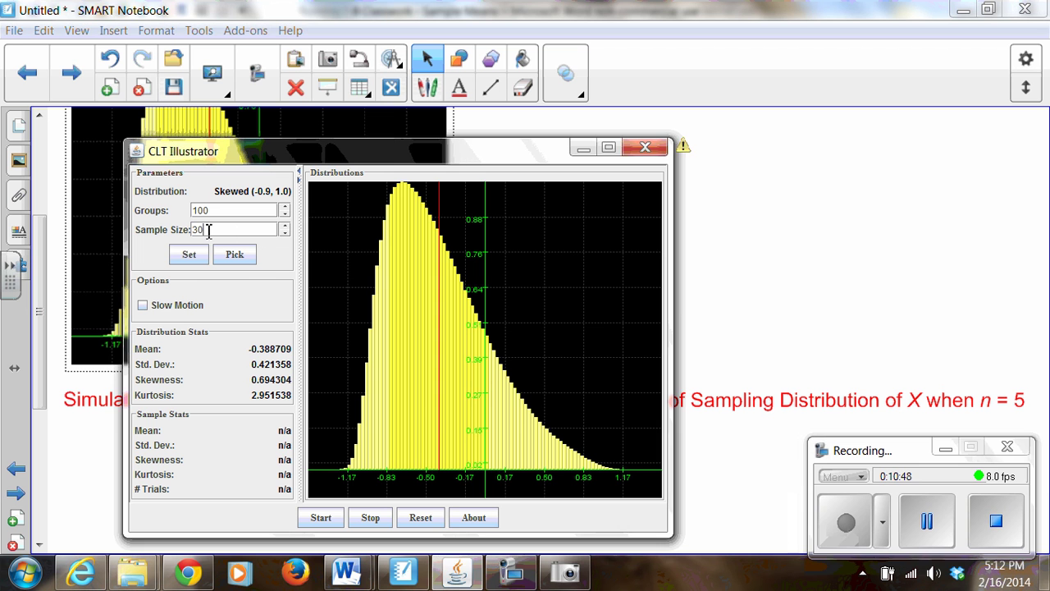
click(943, 521)
click(853, 531)
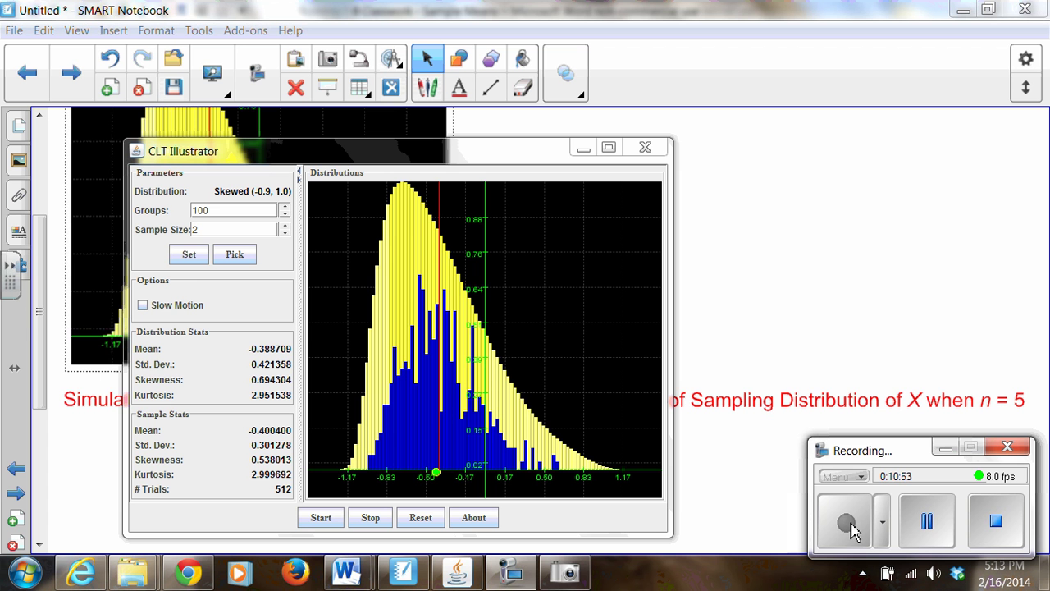
click(940, 540)
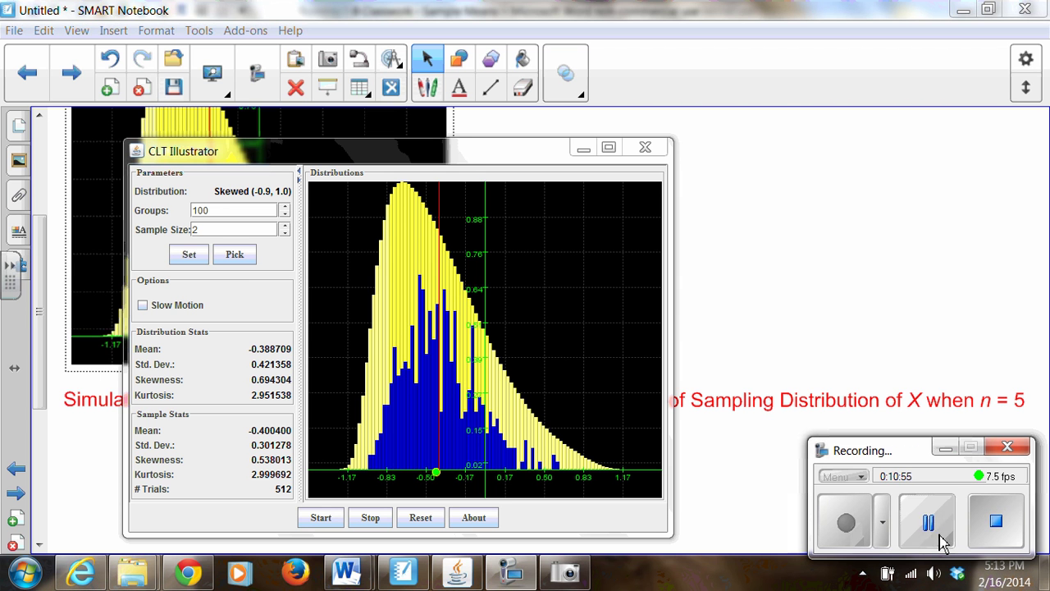
click(846, 532)
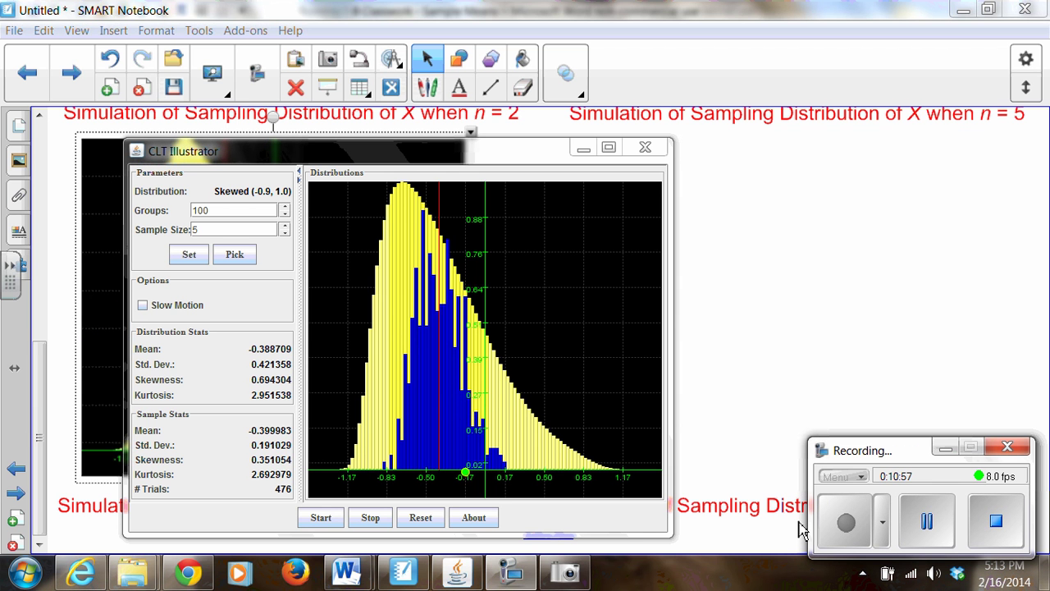
click(927, 541)
click(862, 538)
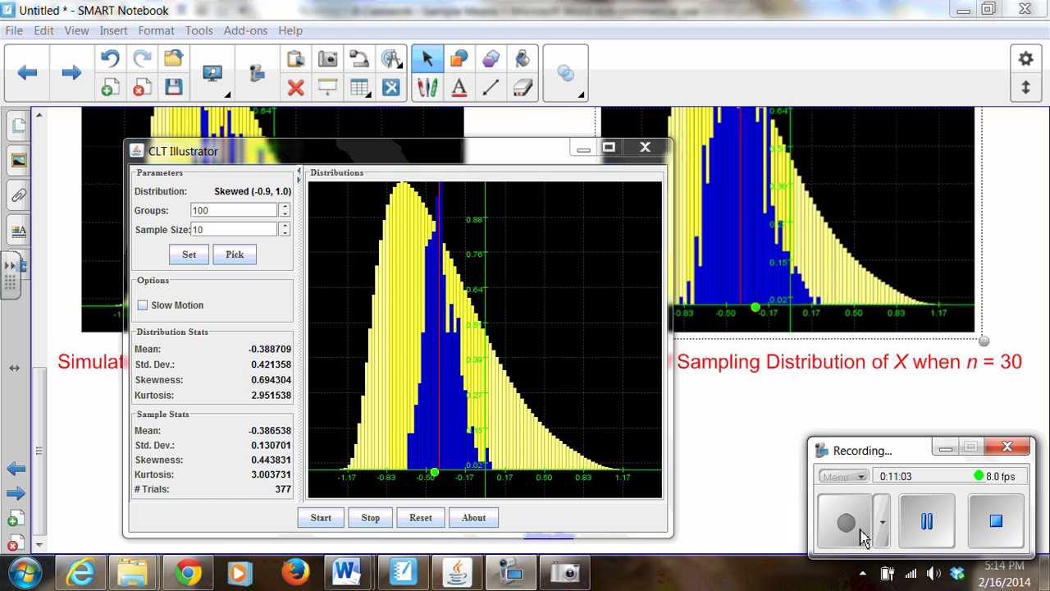
click(929, 525)
click(844, 525)
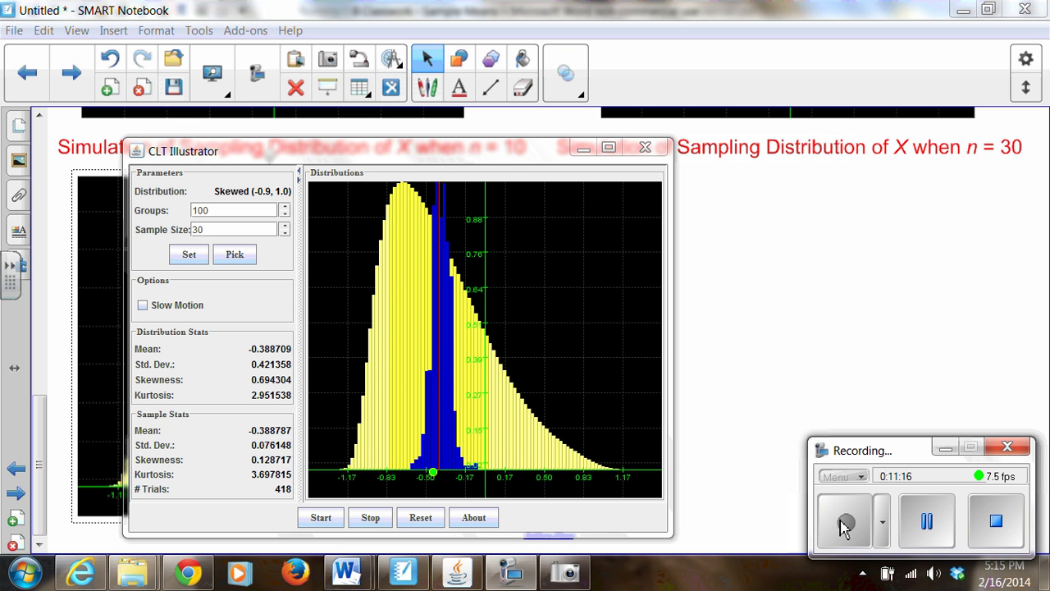
click(927, 542)
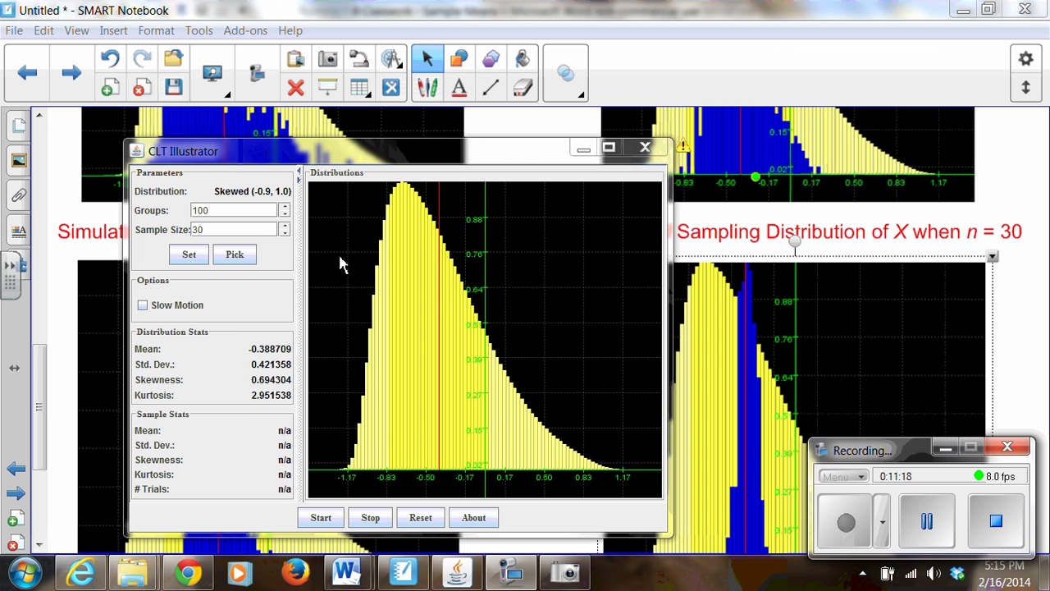
Switch the population to the Camel distribution, keeping skewness .000 and width 4.000.
click(236, 255)
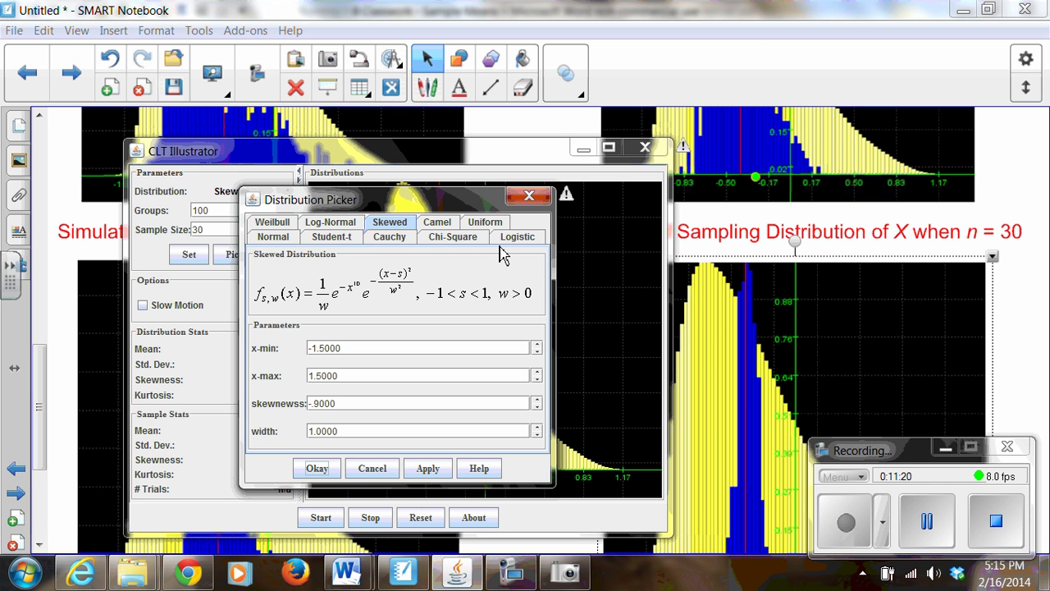
click(437, 223)
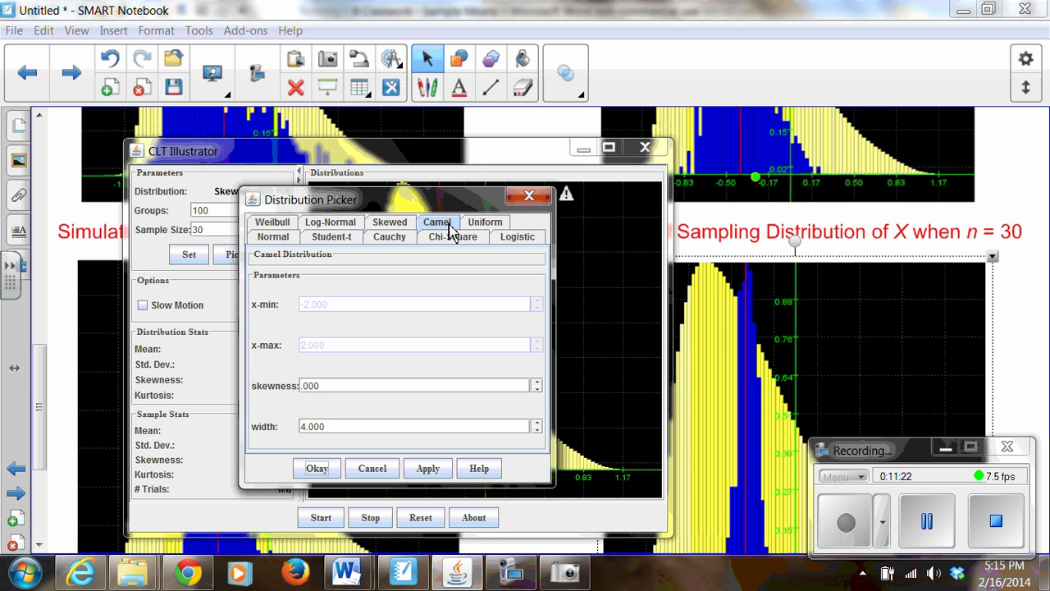
click(325, 471)
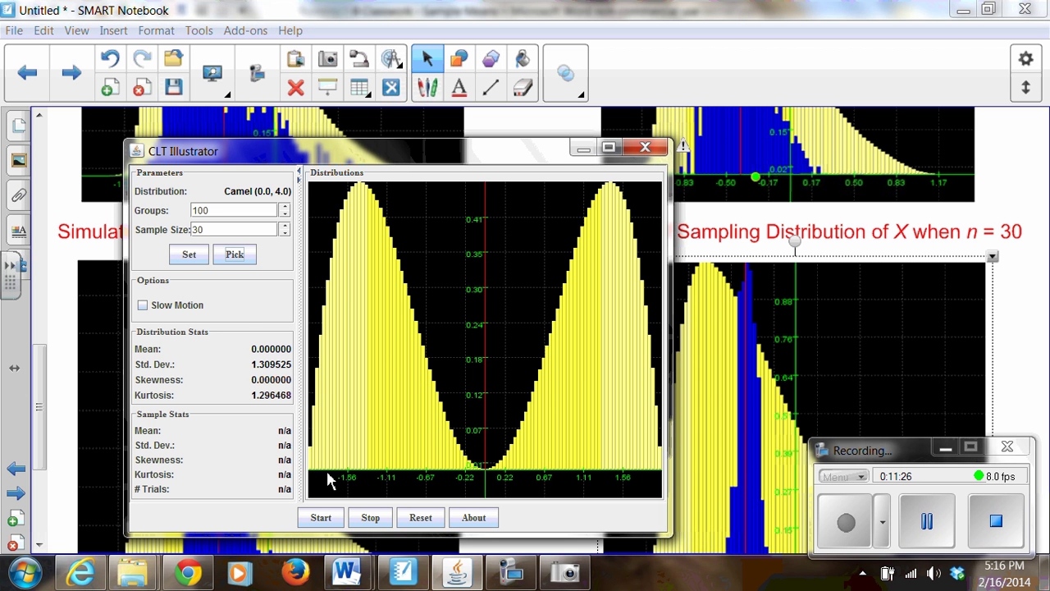
Apply a sample size of 30, run the sampling simulation on the Camel distribution, and stop it.
click(195, 259)
click(322, 519)
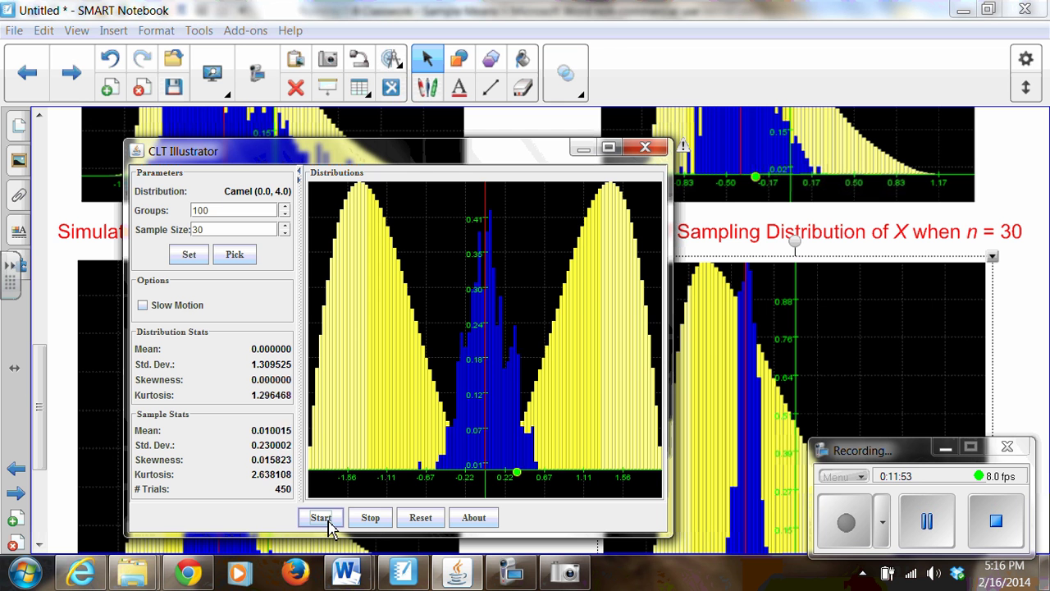
click(380, 519)
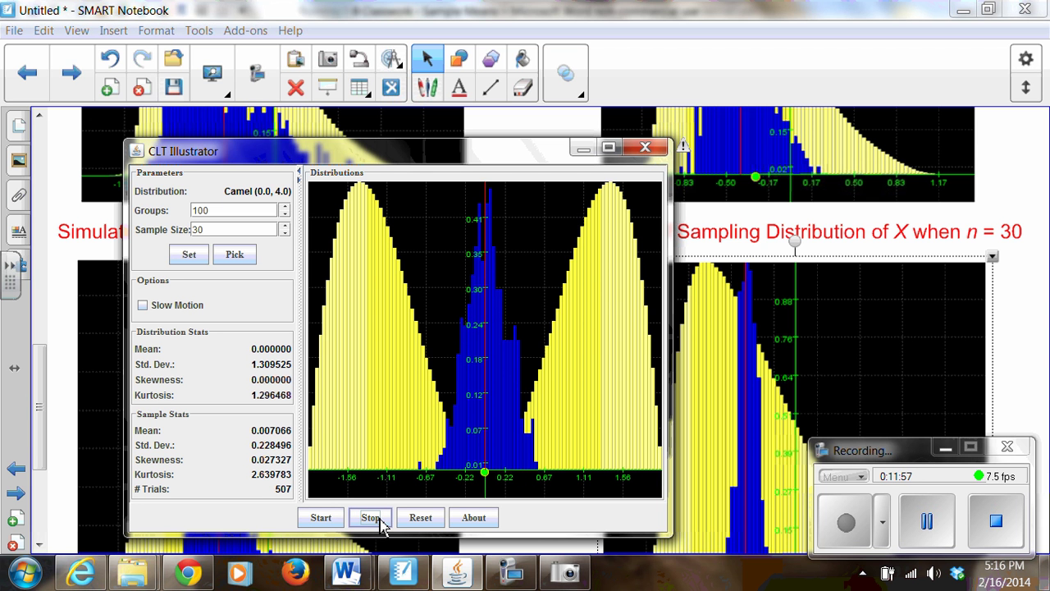